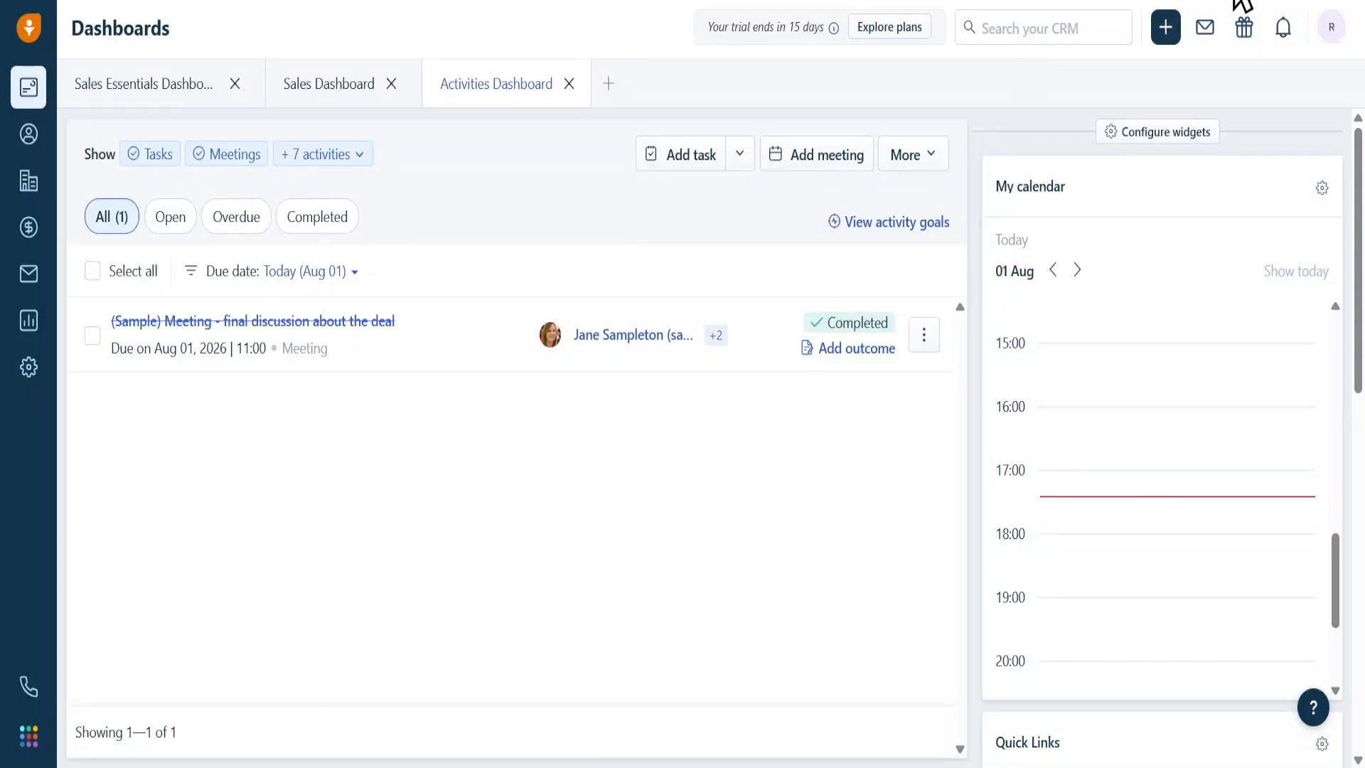
# - Open the account menu from the R avatar in the top-right corner
pyautogui.click(1331, 29)
# - Open the profile in edit mode, shorten the mobile number, and save the profile
pyautogui.click(1252, 113)
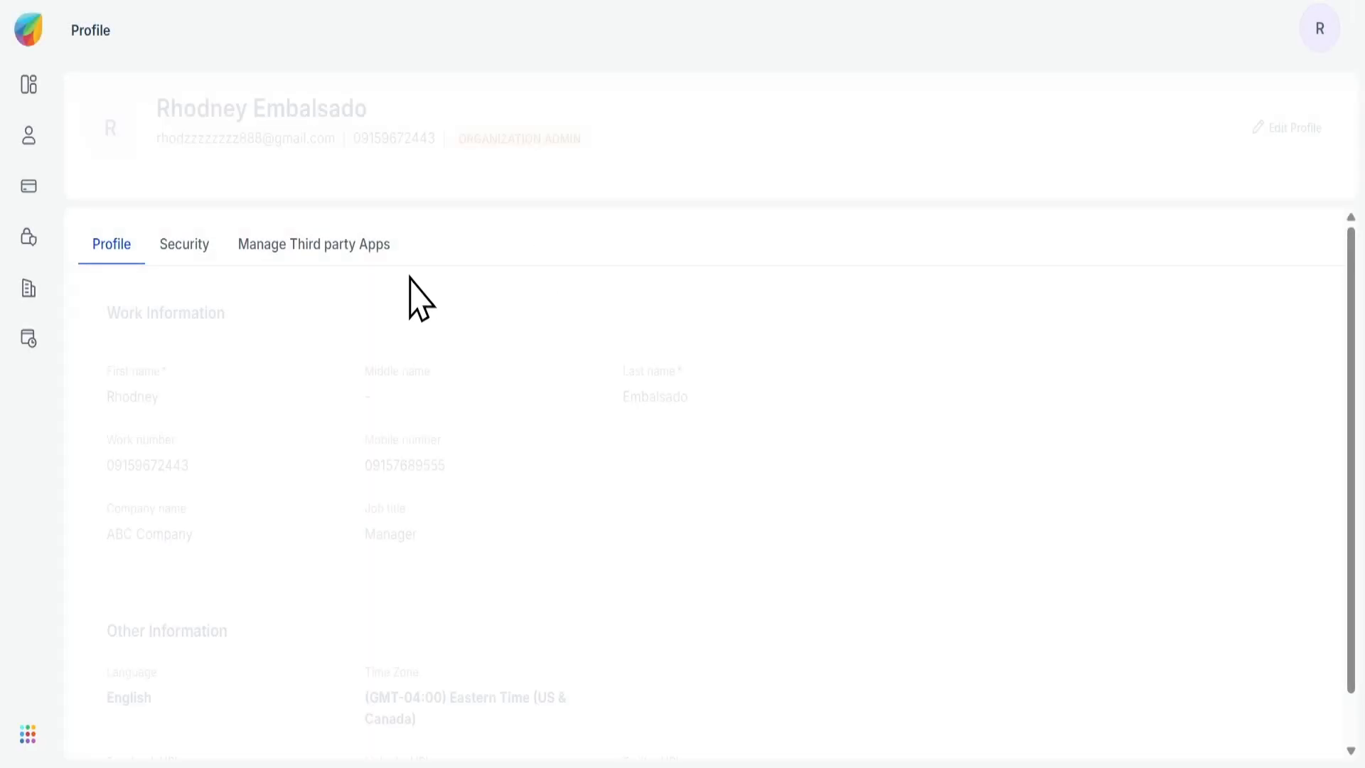
pyautogui.click(1258, 135)
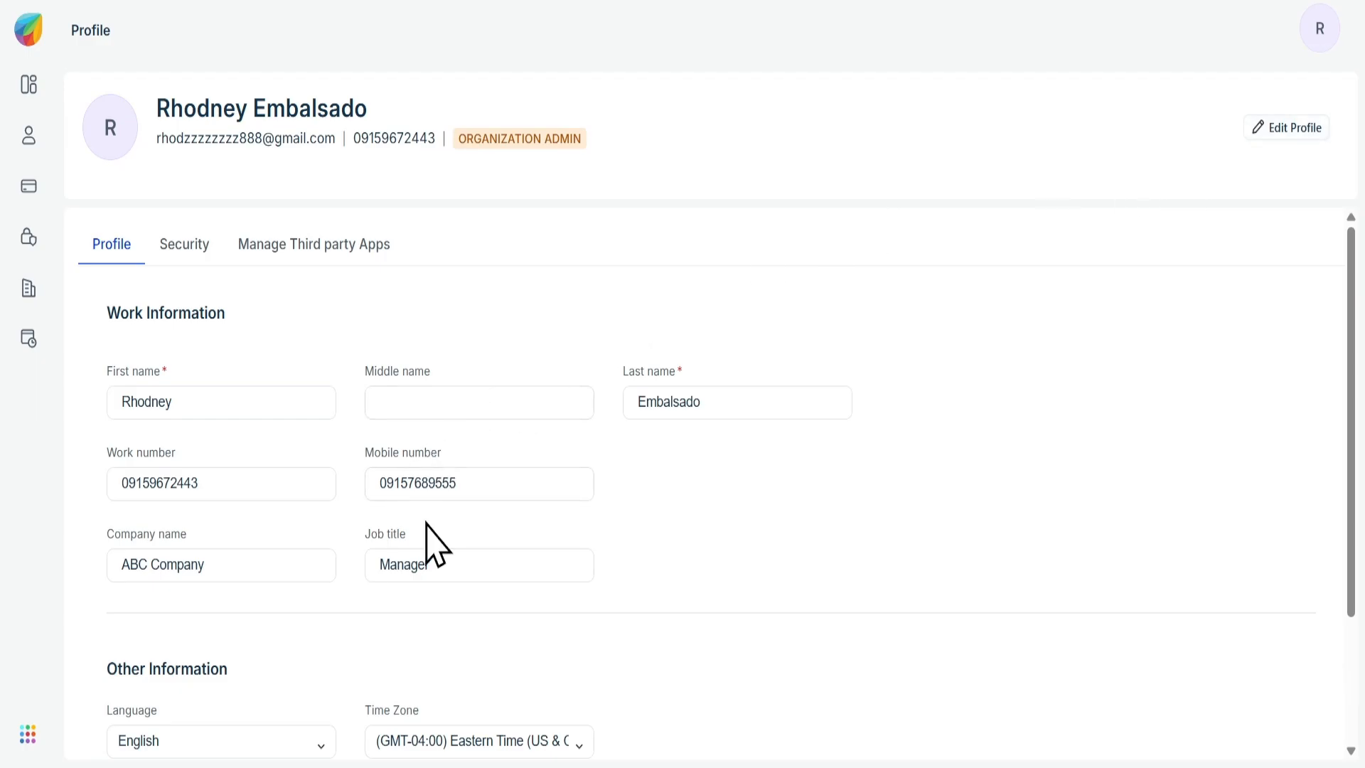
pyautogui.click(493, 478)
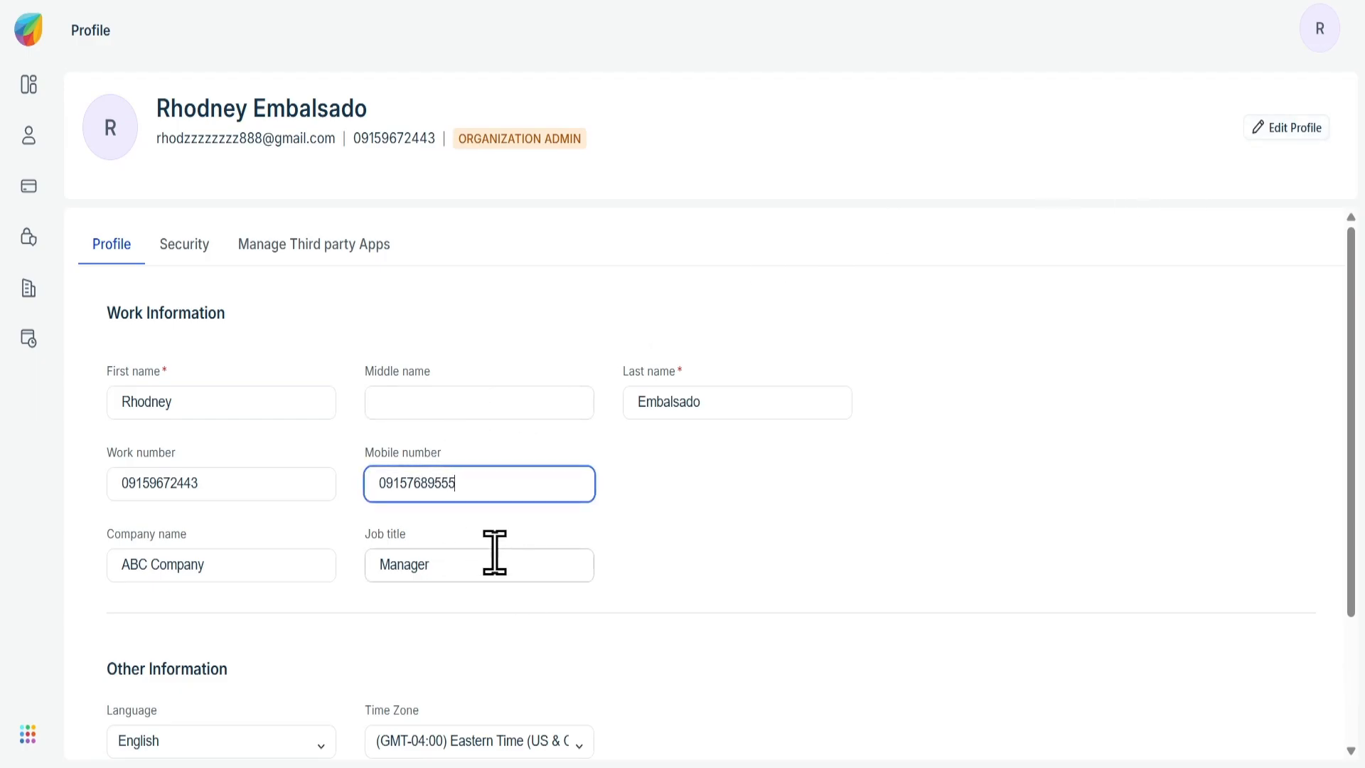
pyautogui.click(494, 554)
pyautogui.scroll(-3, 495, 553)
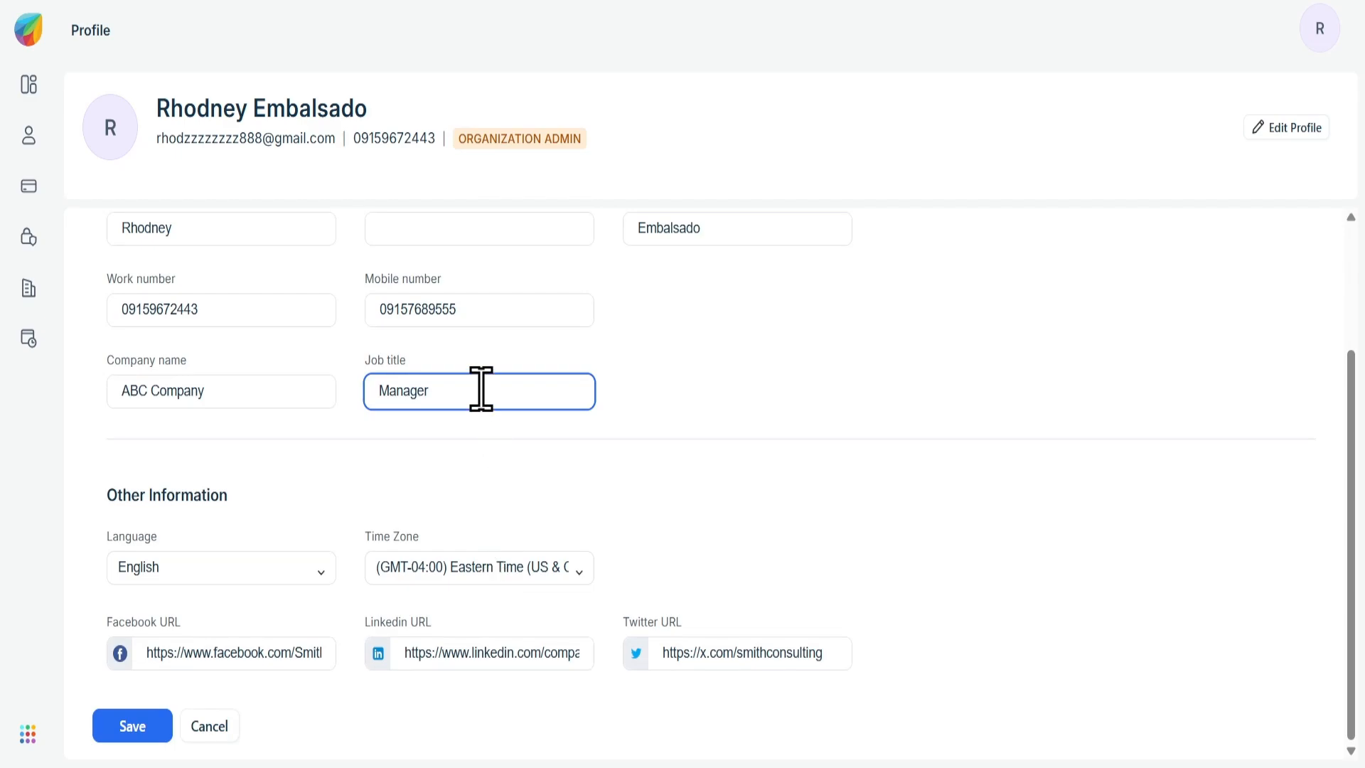
pyautogui.click(211, 649)
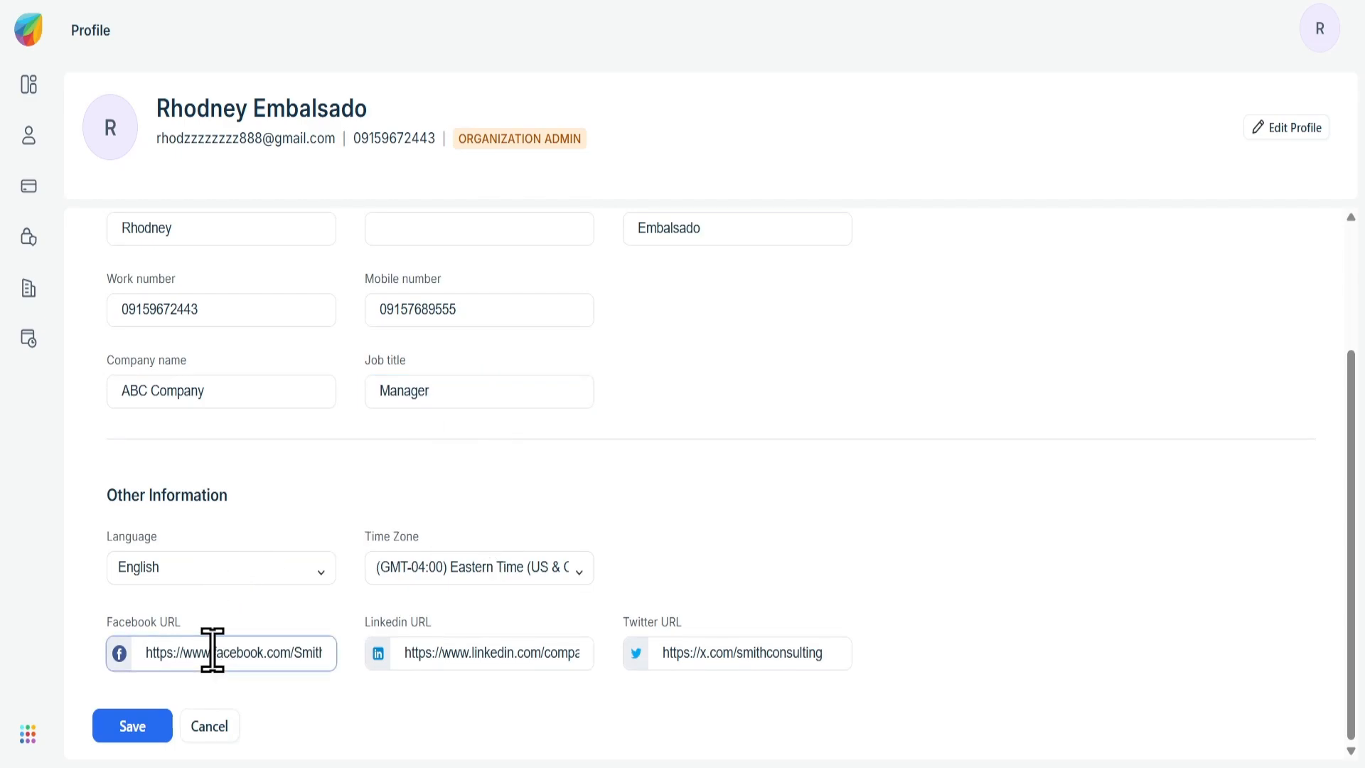
pyautogui.click(471, 652)
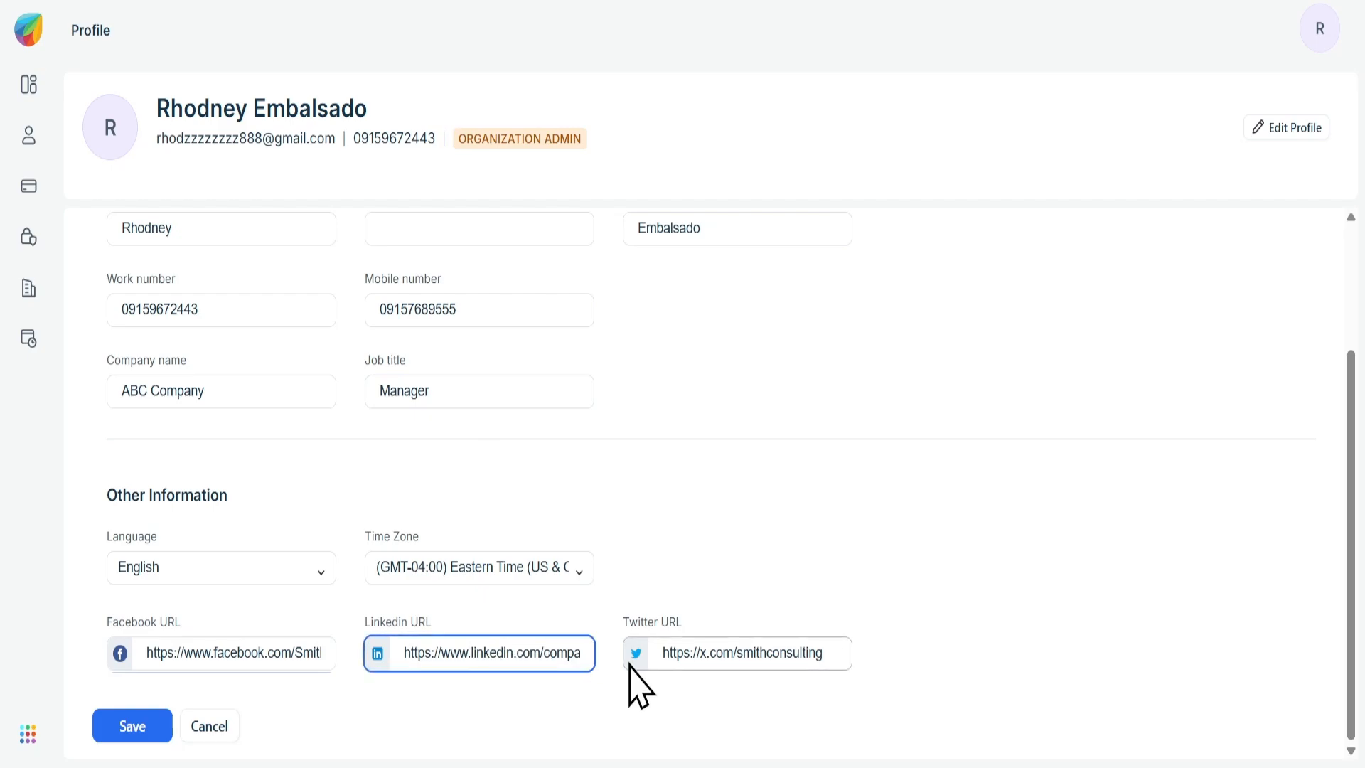
pyautogui.click(491, 302)
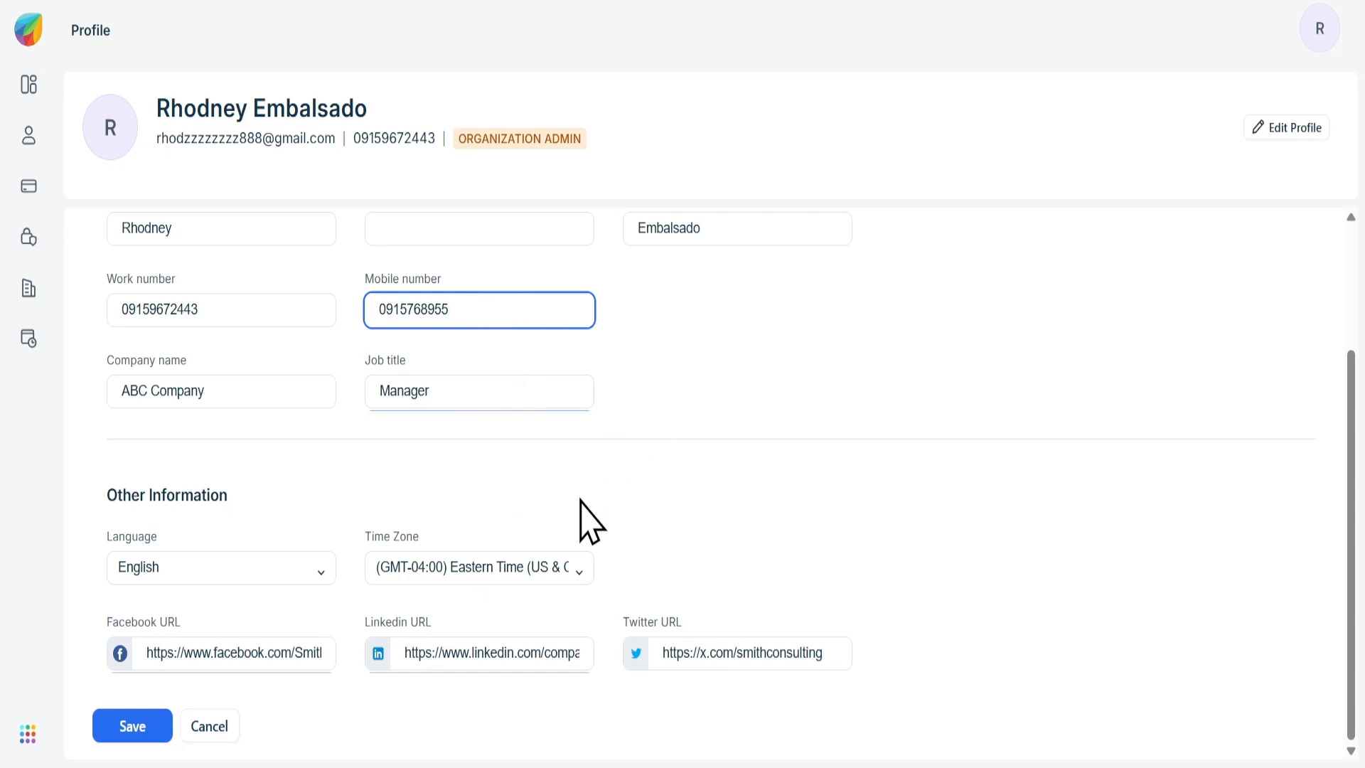
pyautogui.click(147, 726)
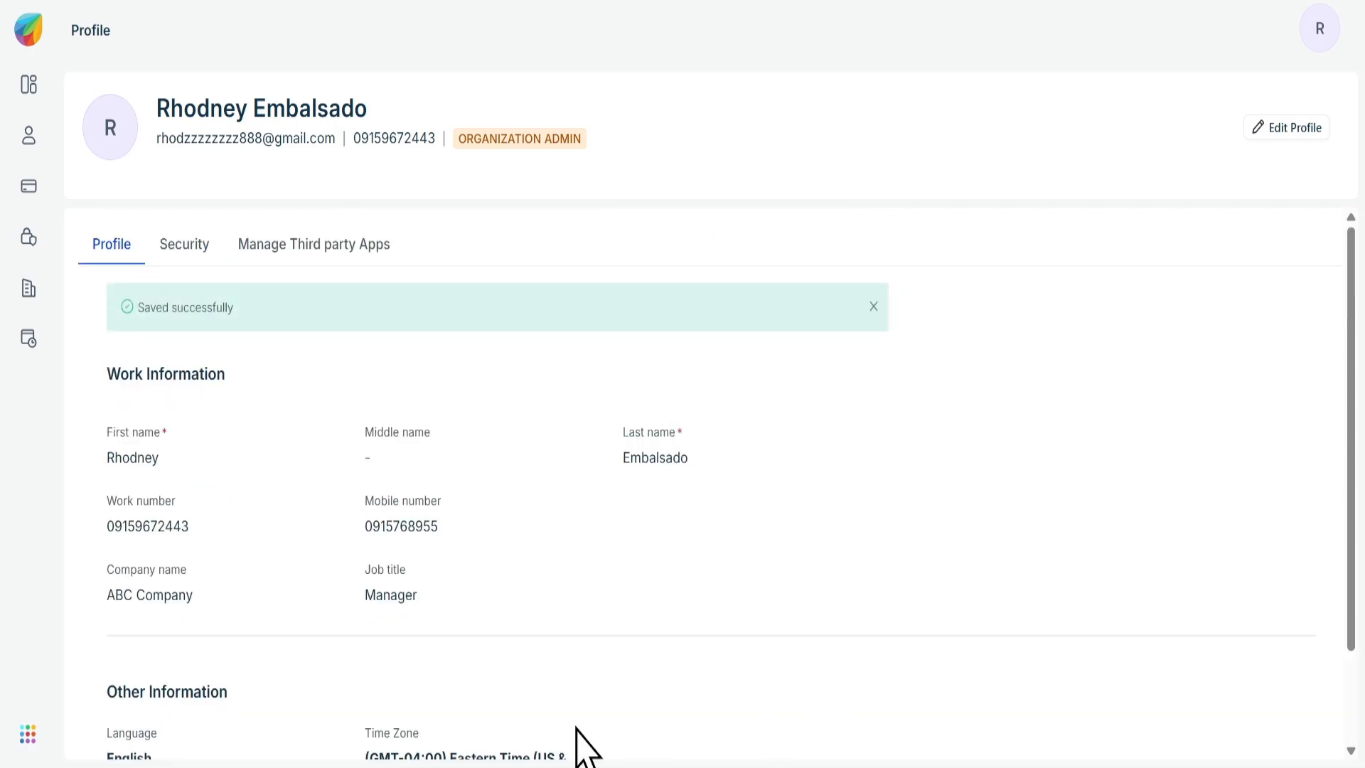
# - Open the Add User form from Users and paste in the new user's e-mail address
pyautogui.click(29, 136)
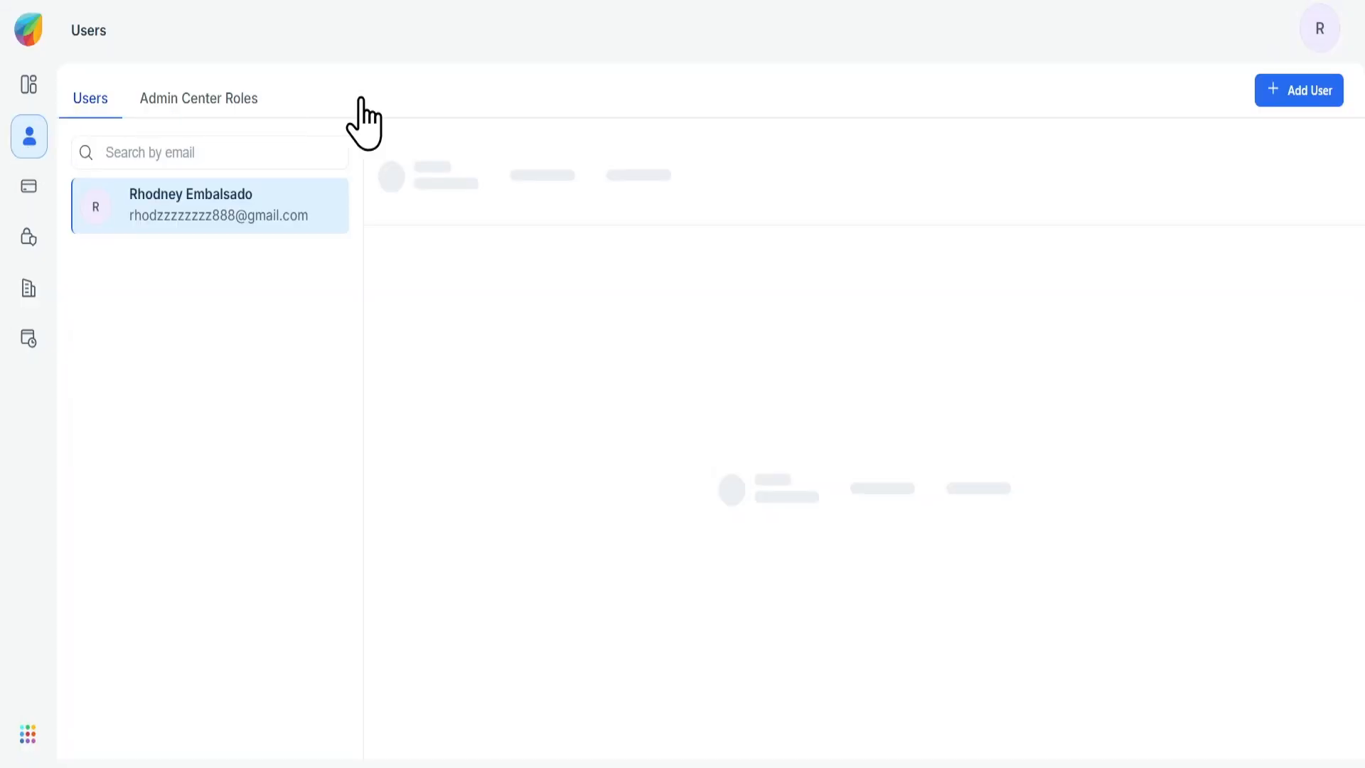
pyautogui.click(1276, 91)
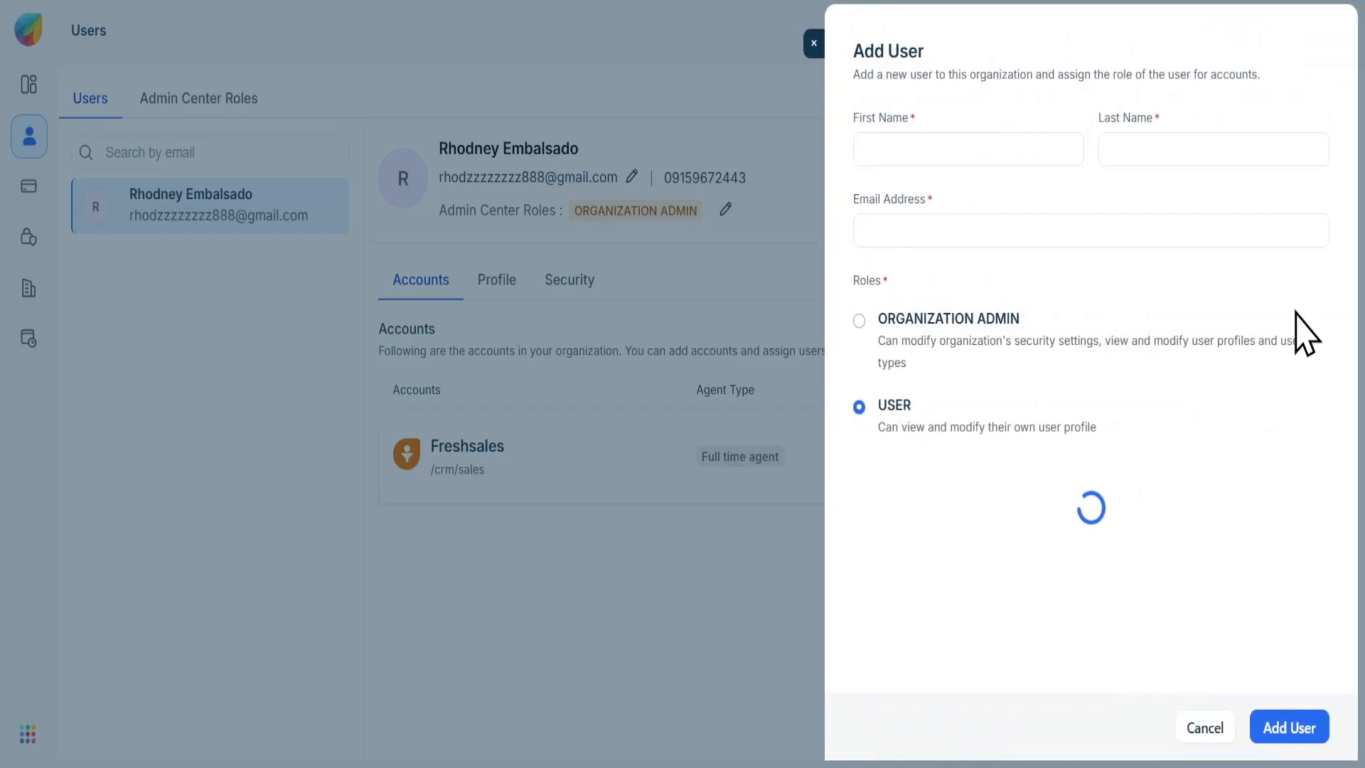
pyautogui.click(965, 222)
pyautogui.hotkey('ctrl', 'v')
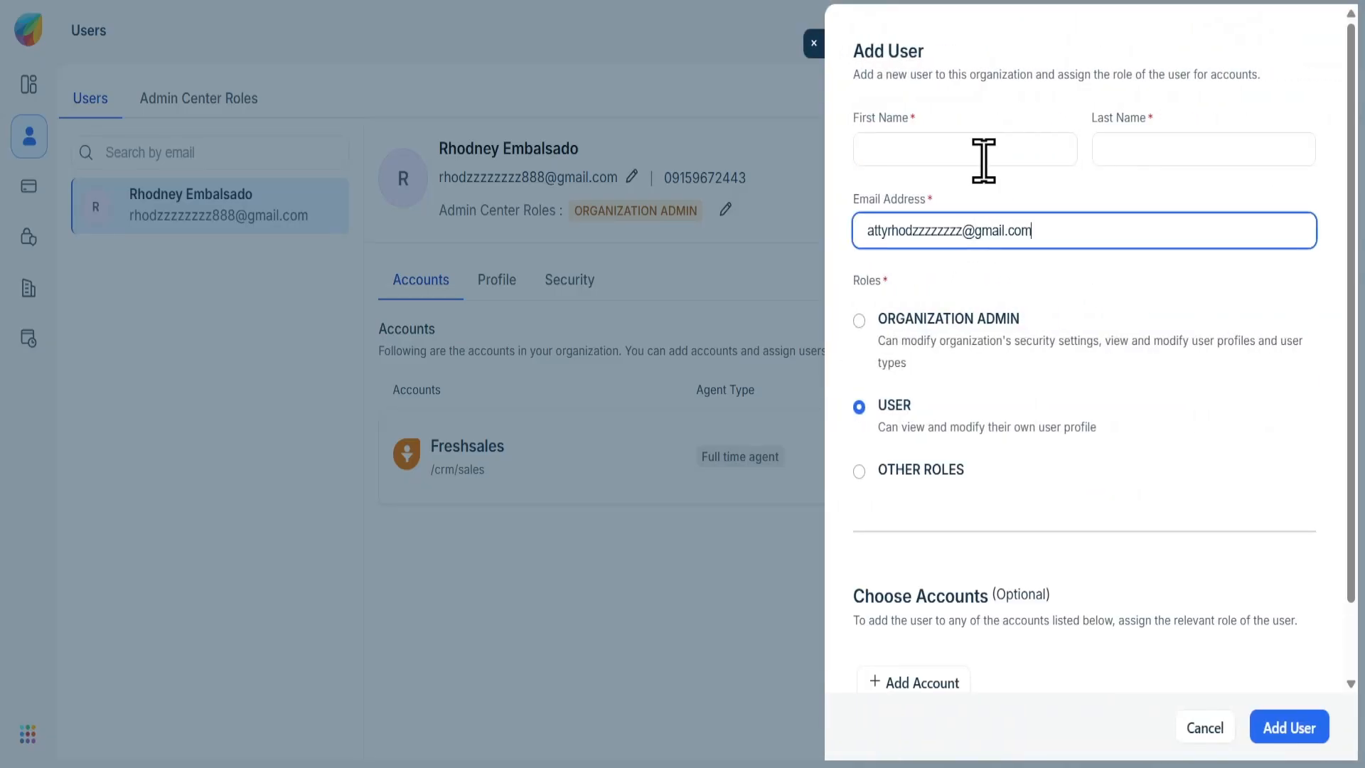
# - Enter the new user's first and last name and assign the Organization Admin role
pyautogui.click(983, 152)
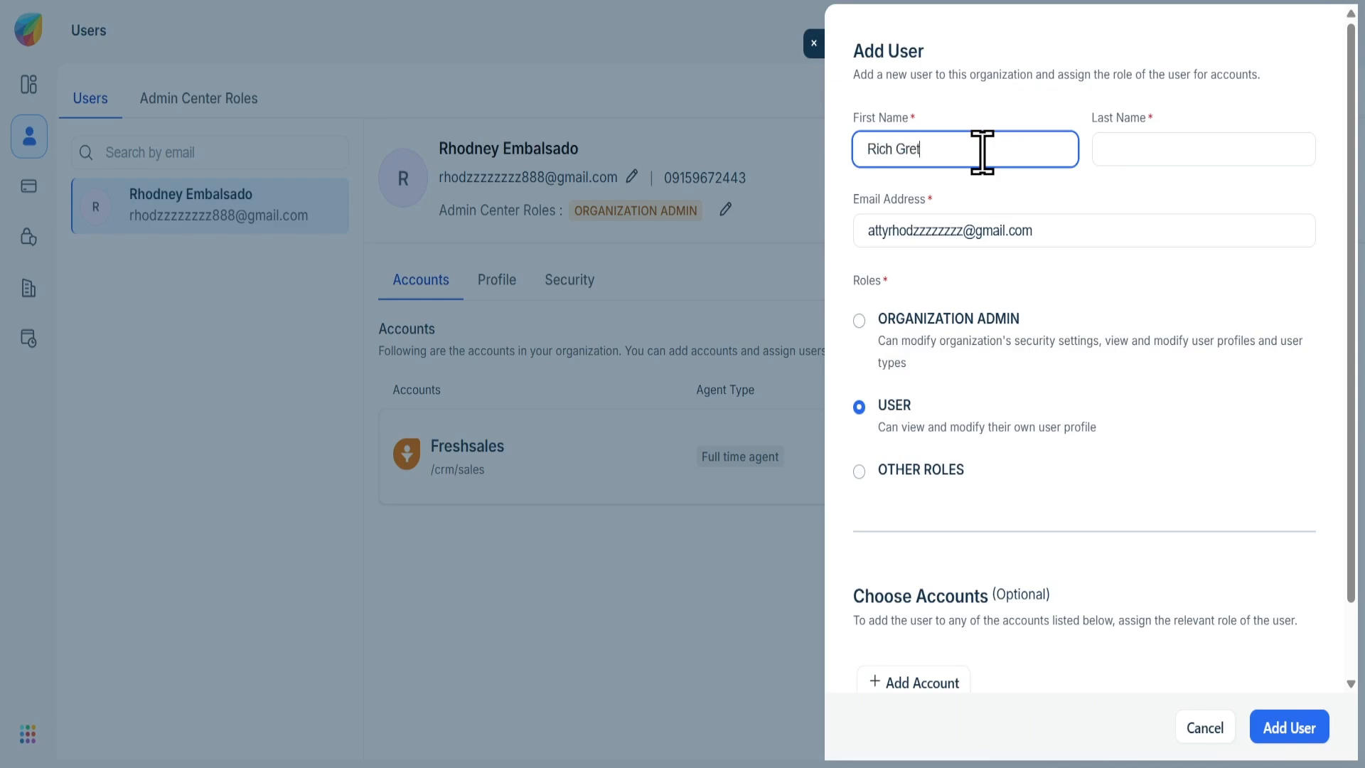
pyautogui.write('Rich Gr')
pyautogui.press('BackSpace')
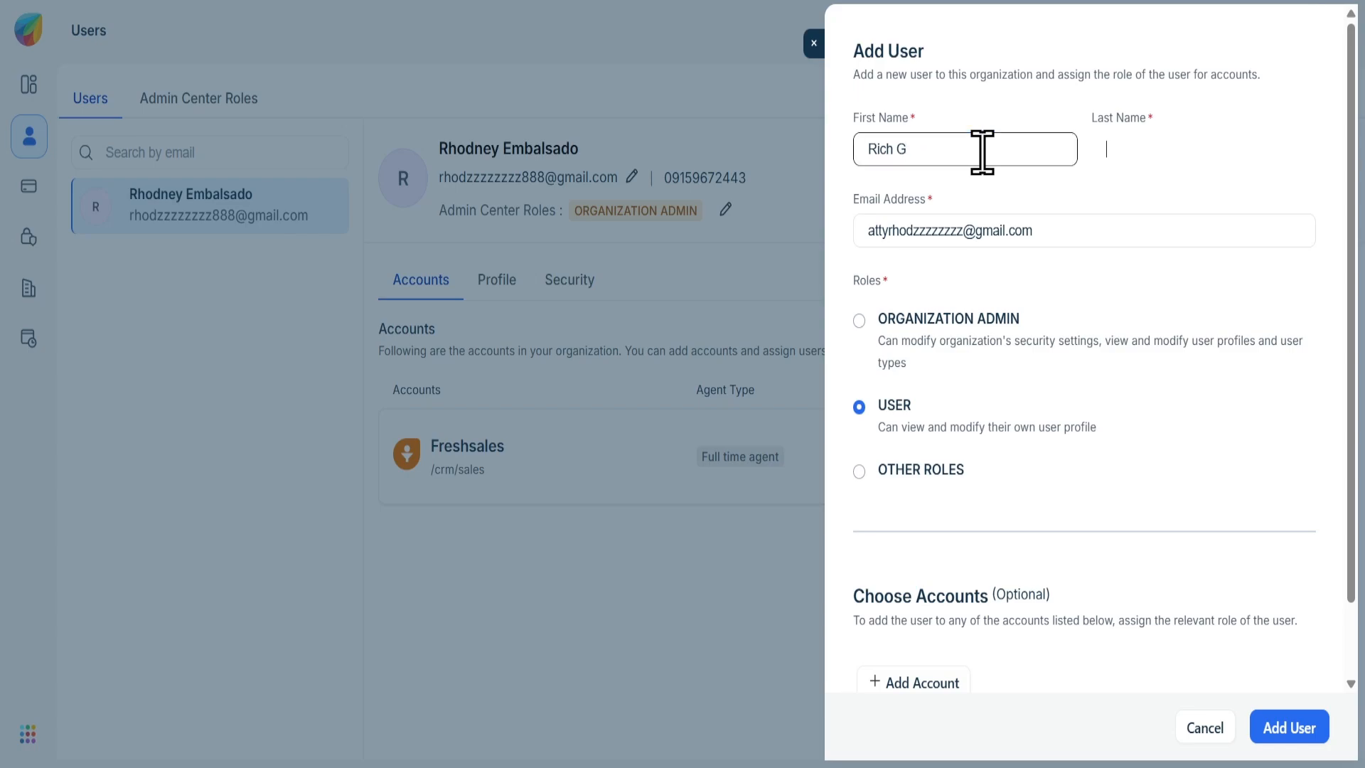
pyautogui.press('Tab')
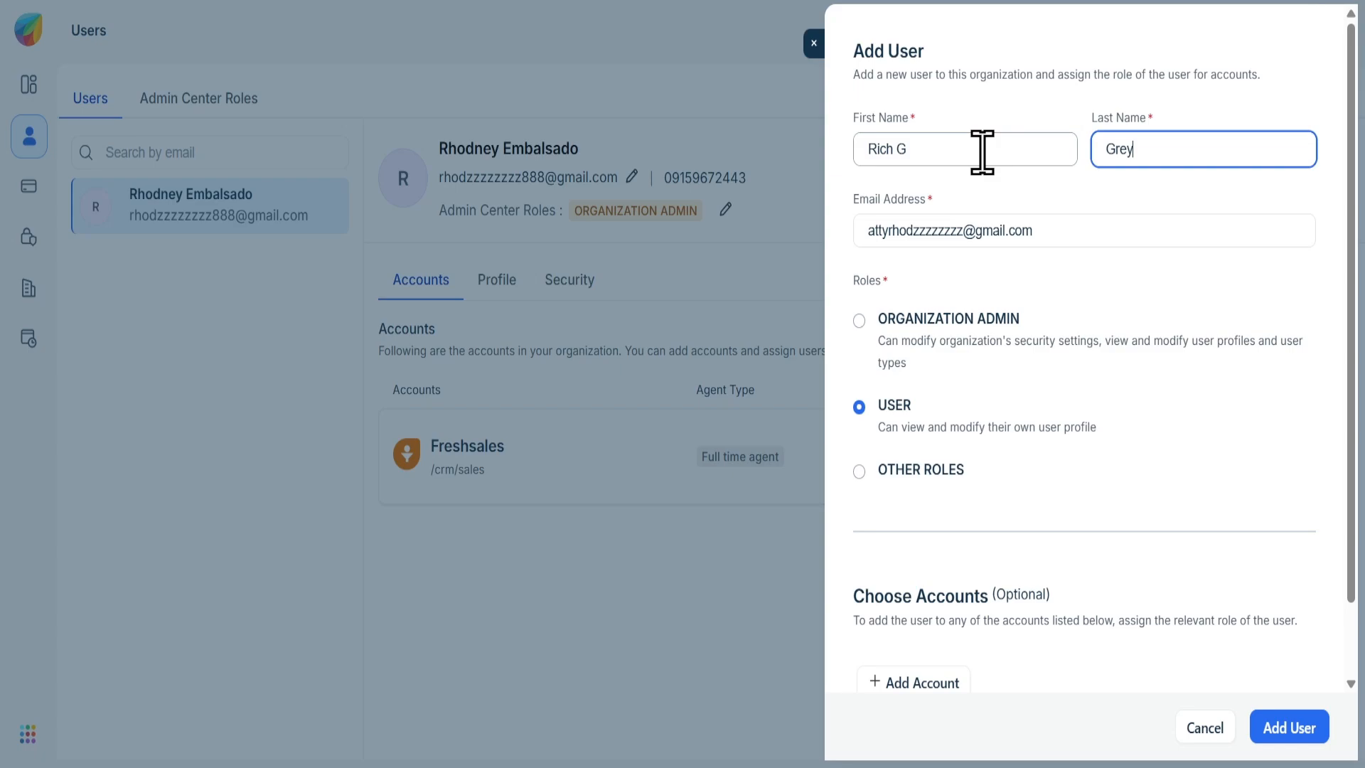
pyautogui.click(980, 151)
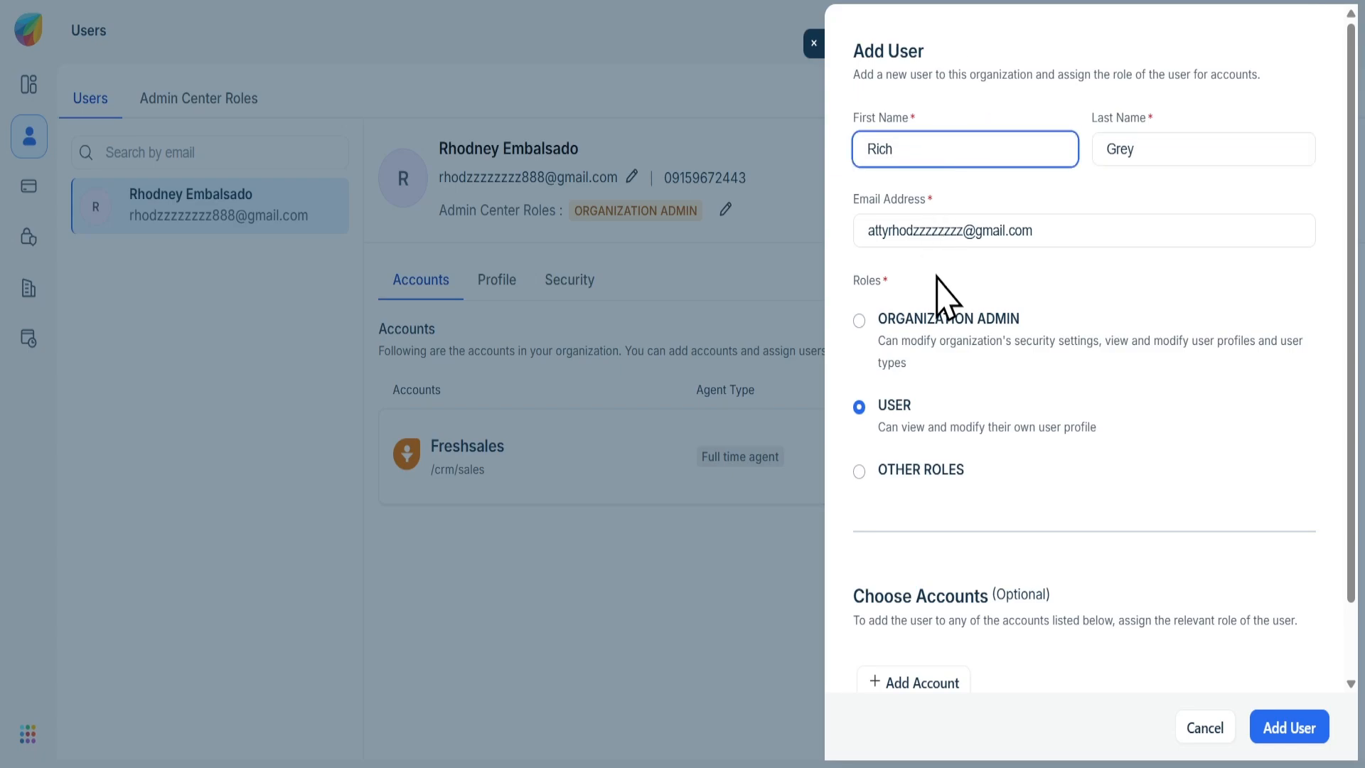
pyautogui.click(923, 314)
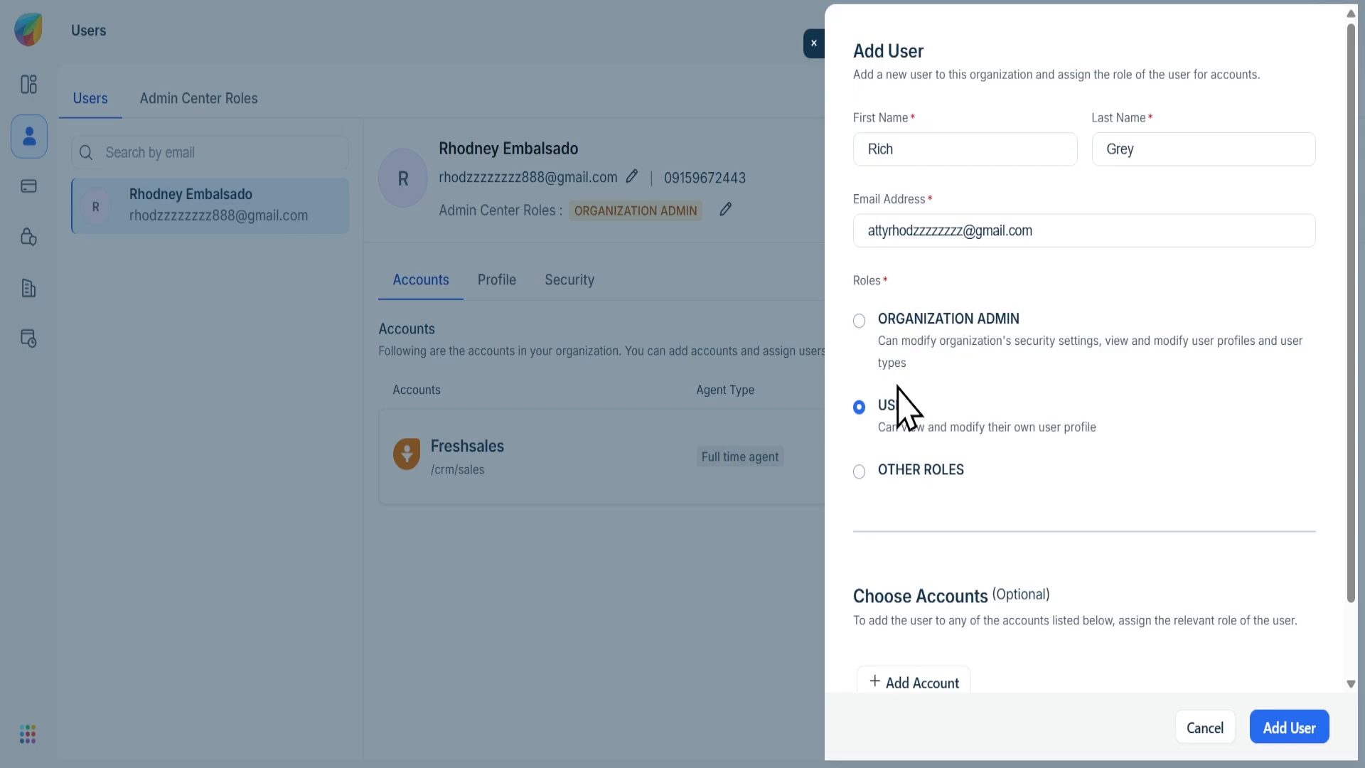
pyautogui.click(859, 321)
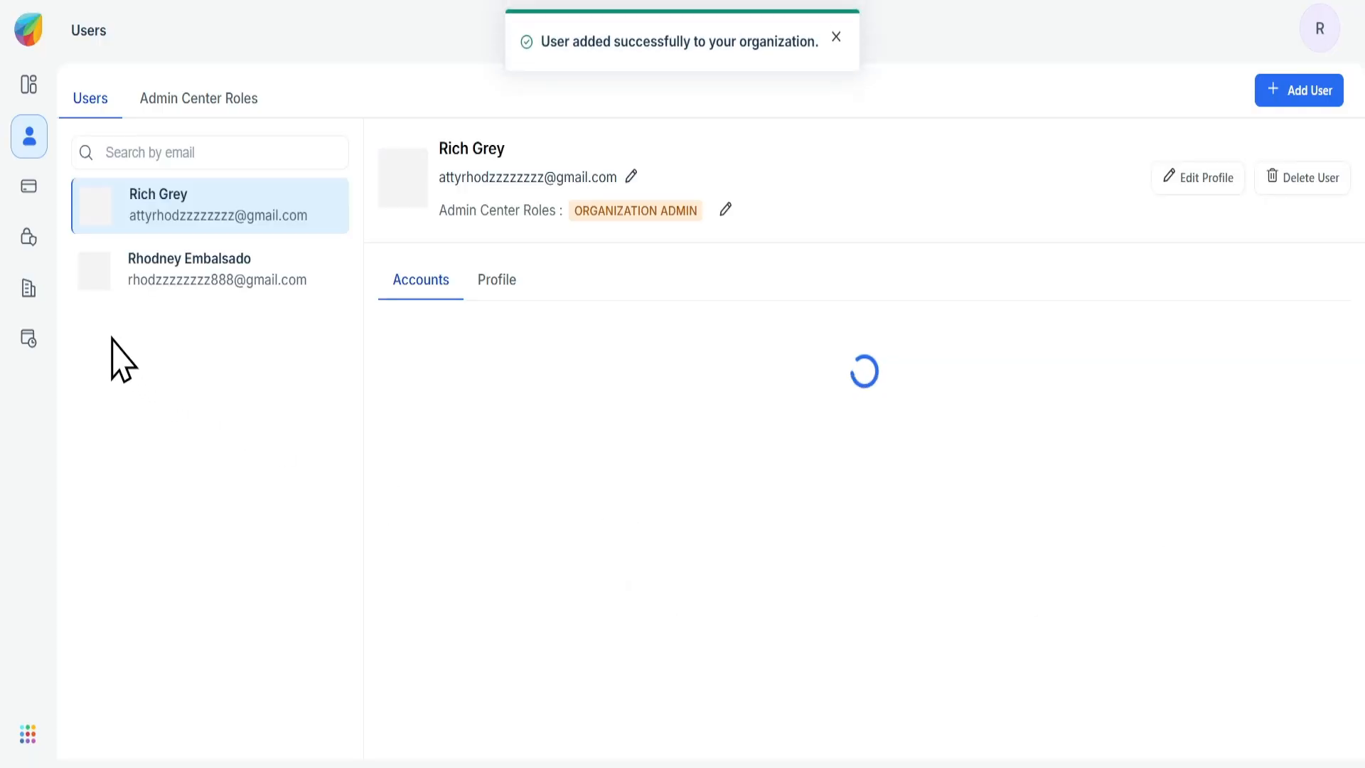
# - Open the Organization details page and paste the organization's address into the Address field
pyautogui.click(29, 288)
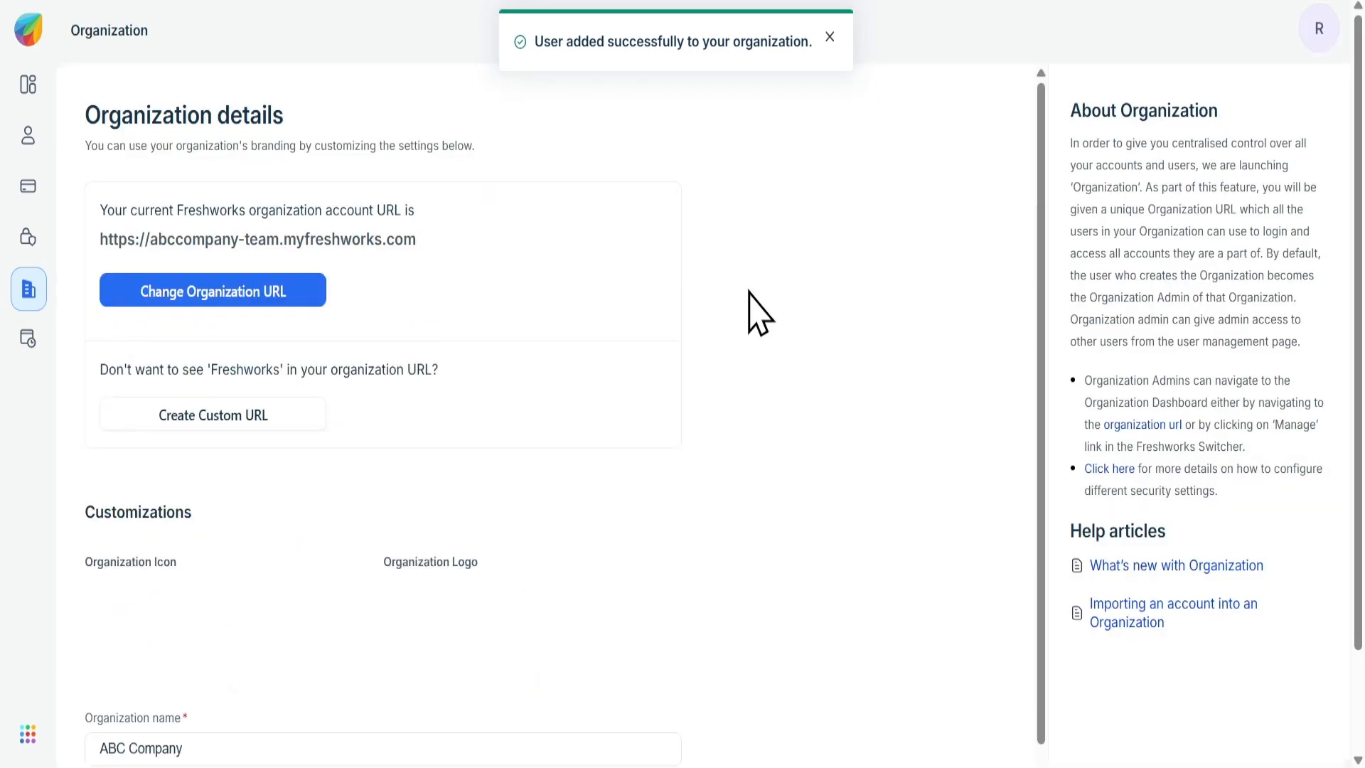
pyautogui.scroll(-2, 757, 320)
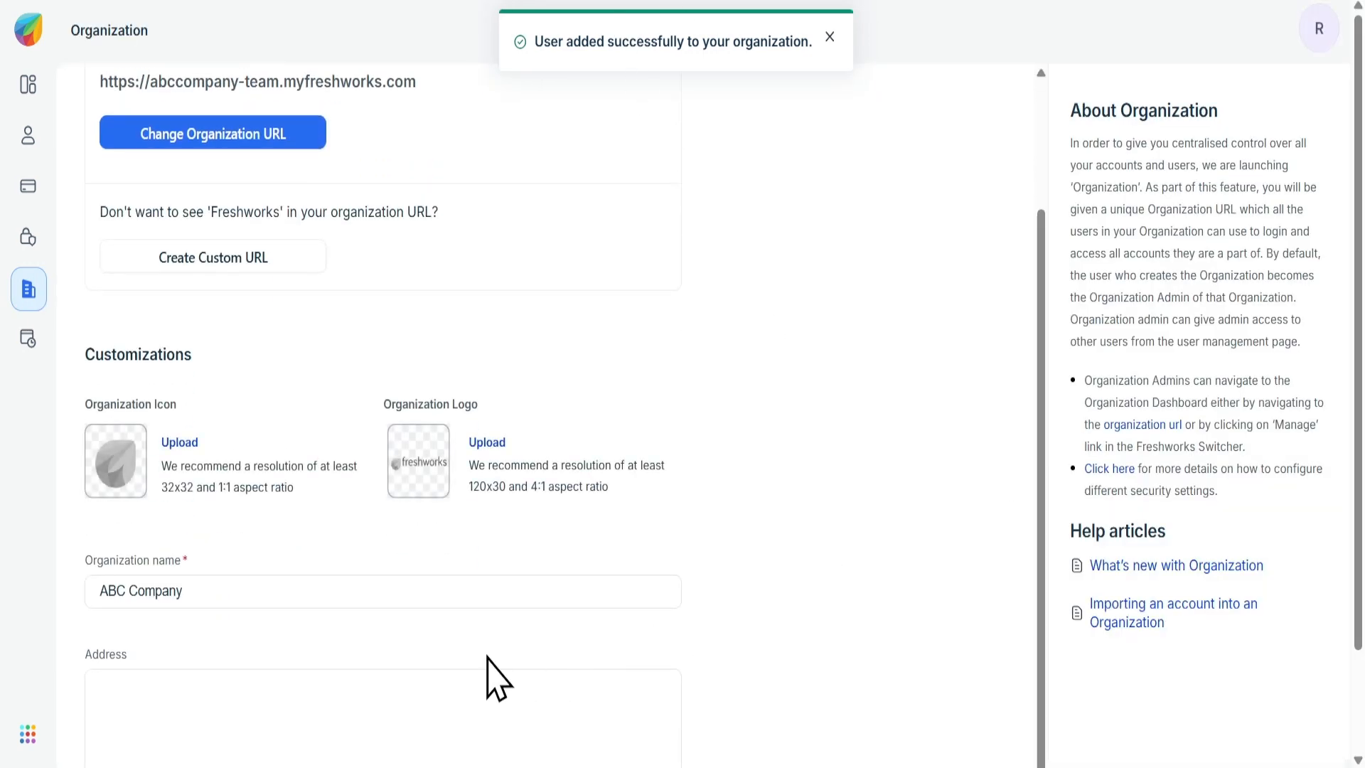
pyautogui.scroll(-2, 487, 670)
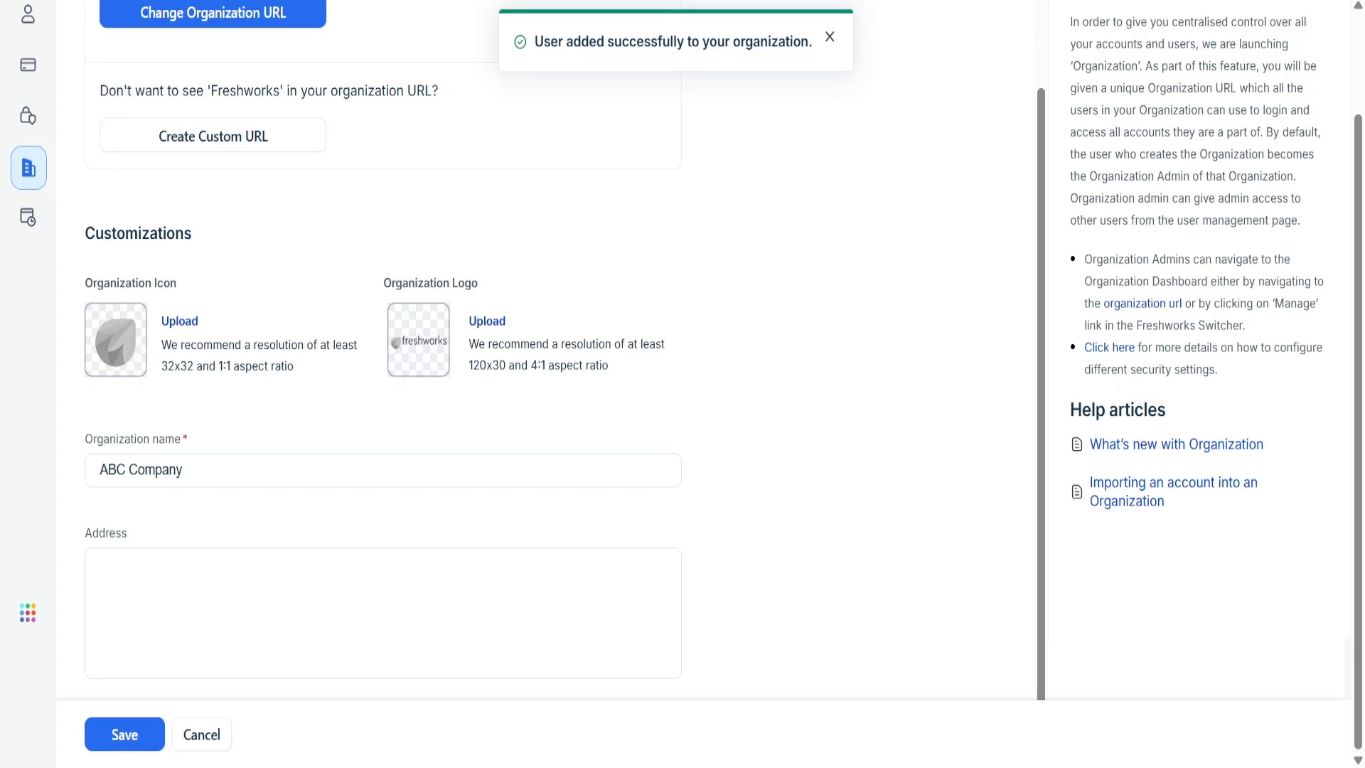
pyautogui.click(270, 638)
pyautogui.write('John Smith 350 5th Avenue New York, NY 10118 United States')
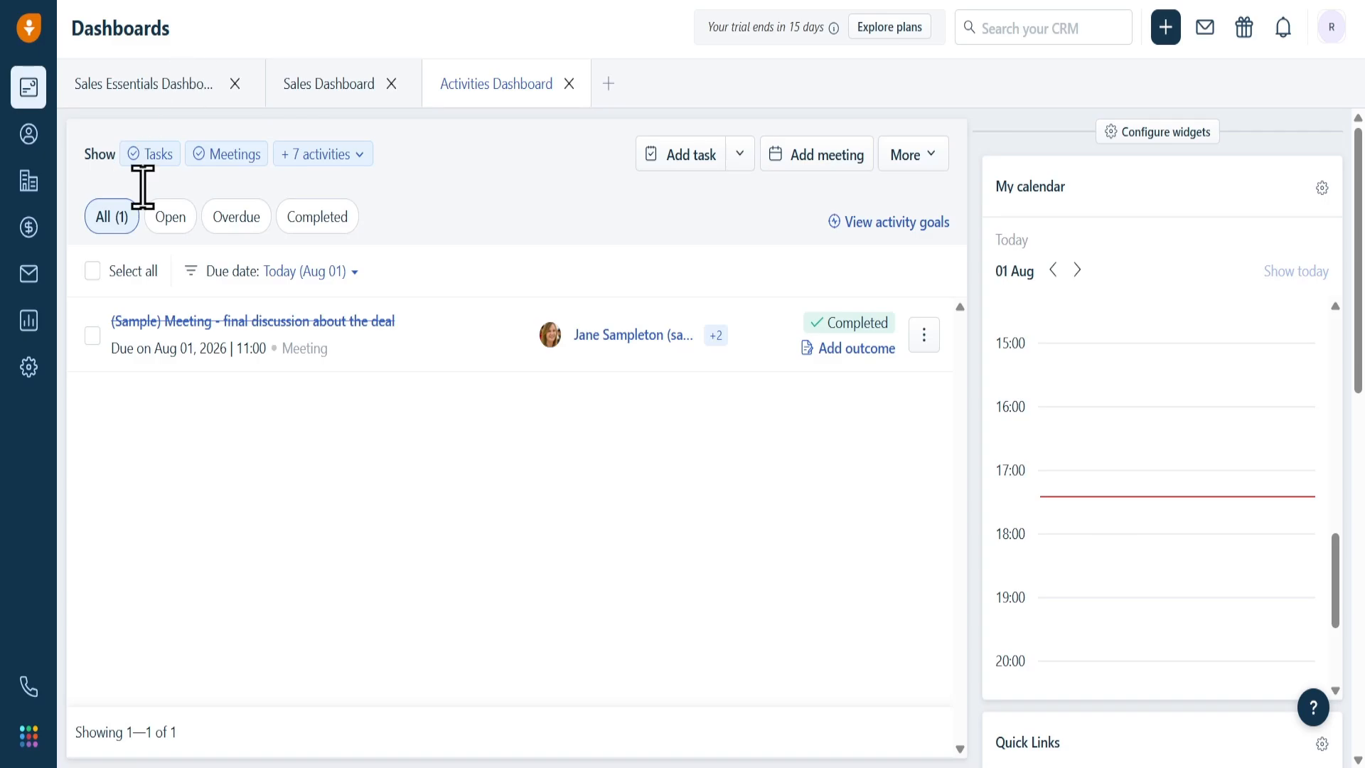
# - Go to the Contacts list and open the Add contact form
pyautogui.click(21, 145)
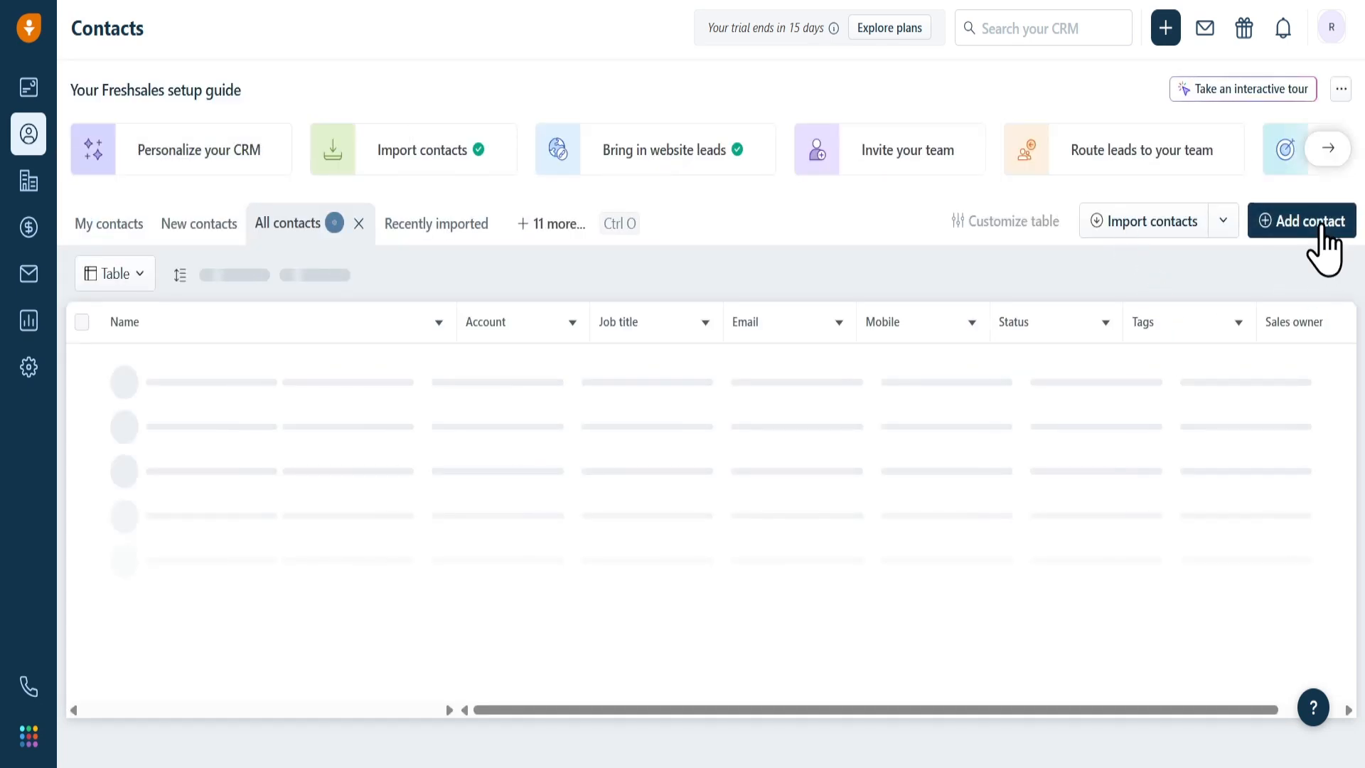
pyautogui.click(1323, 244)
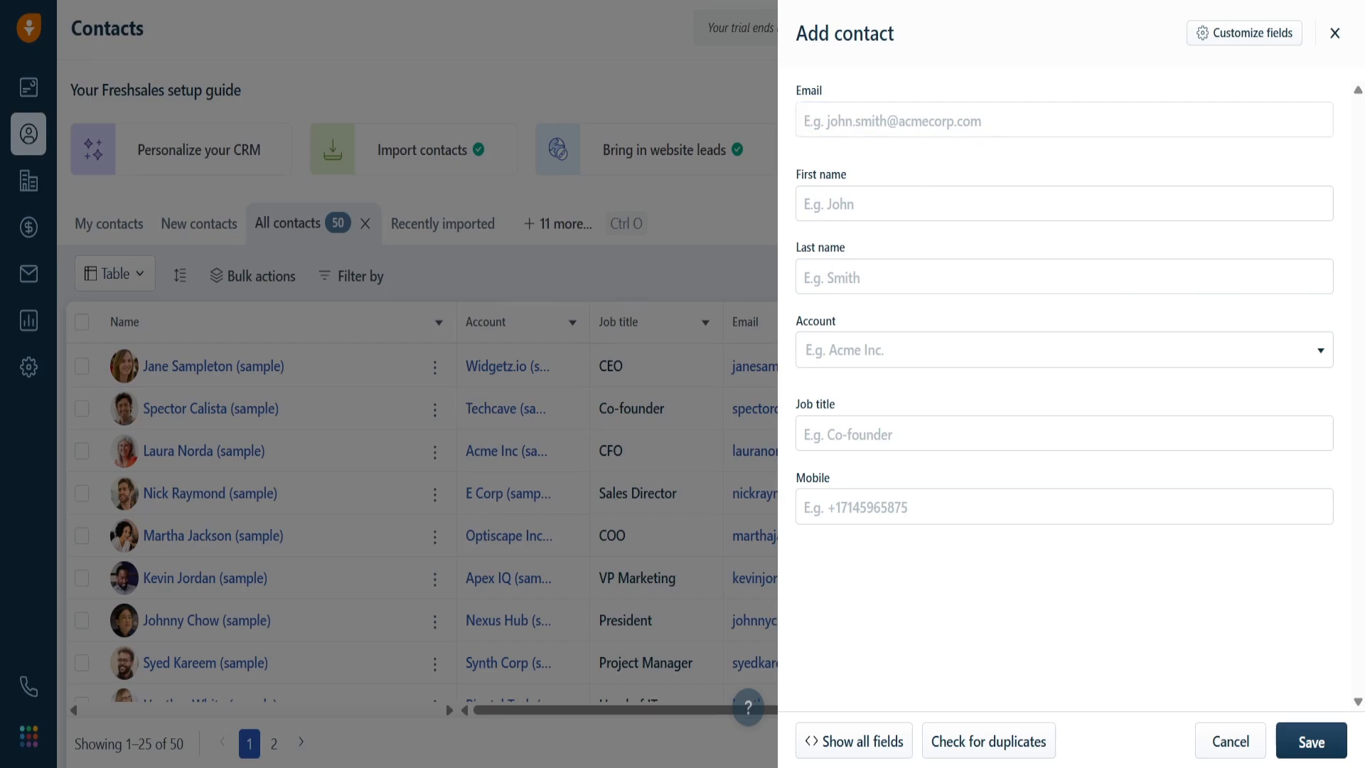
# - Enter the contact's email, first and last name, and job title 'Manager', then save, leaving the account blank
pyautogui.click(981, 132)
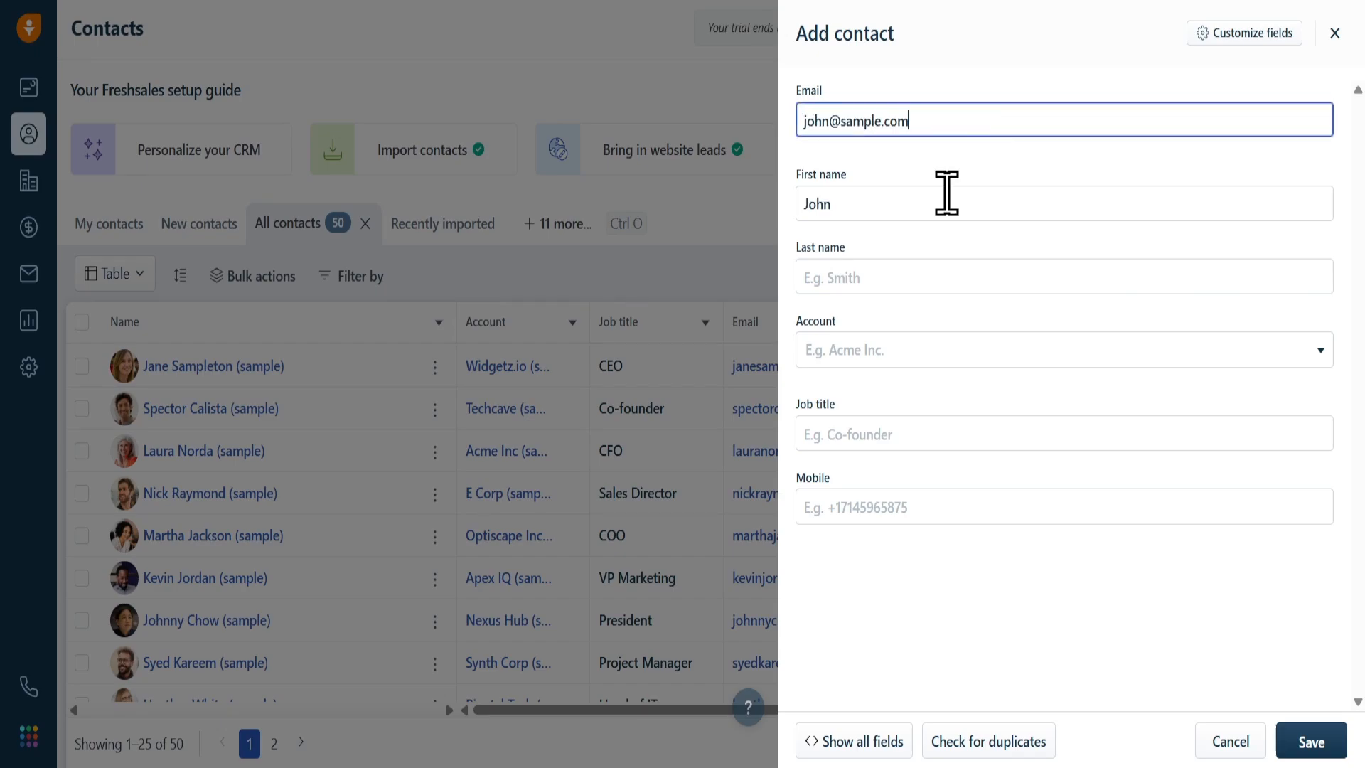
pyautogui.click(904, 288)
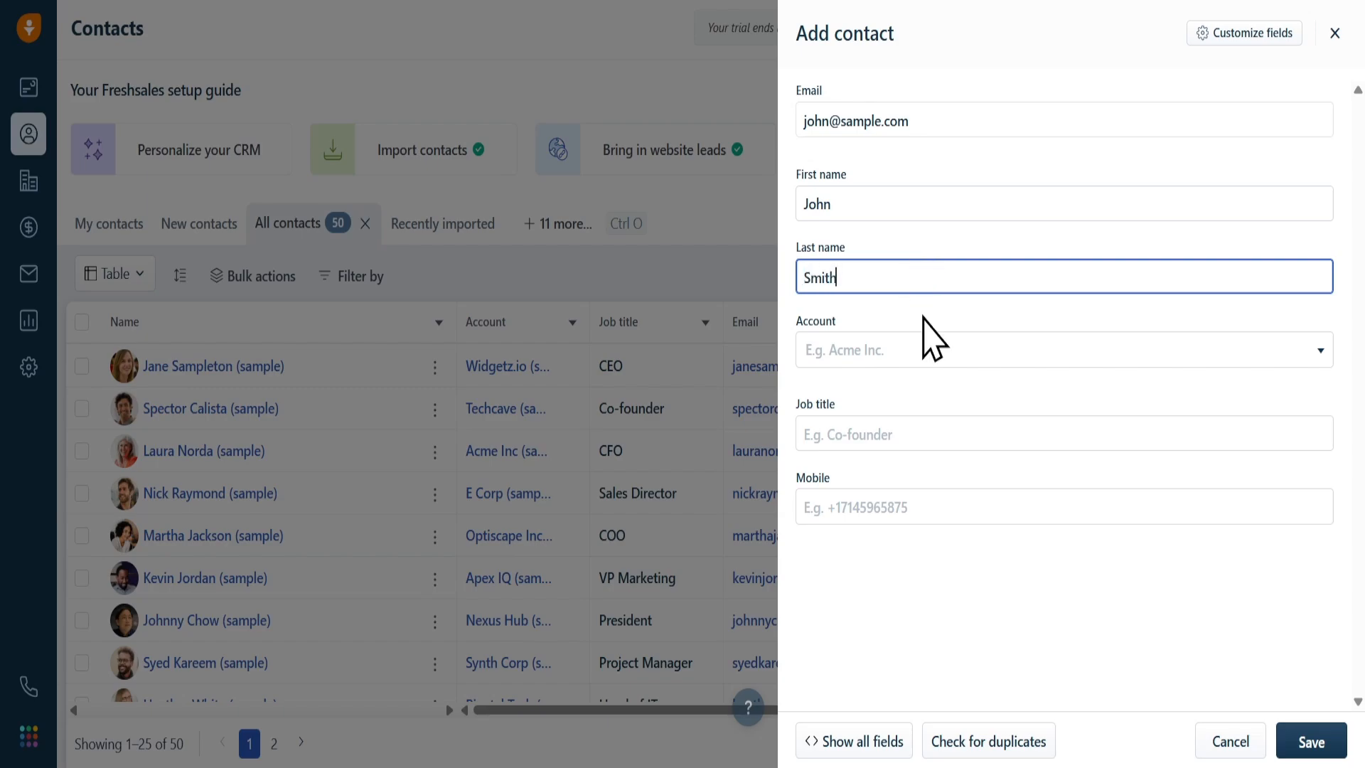
pyautogui.click(919, 351)
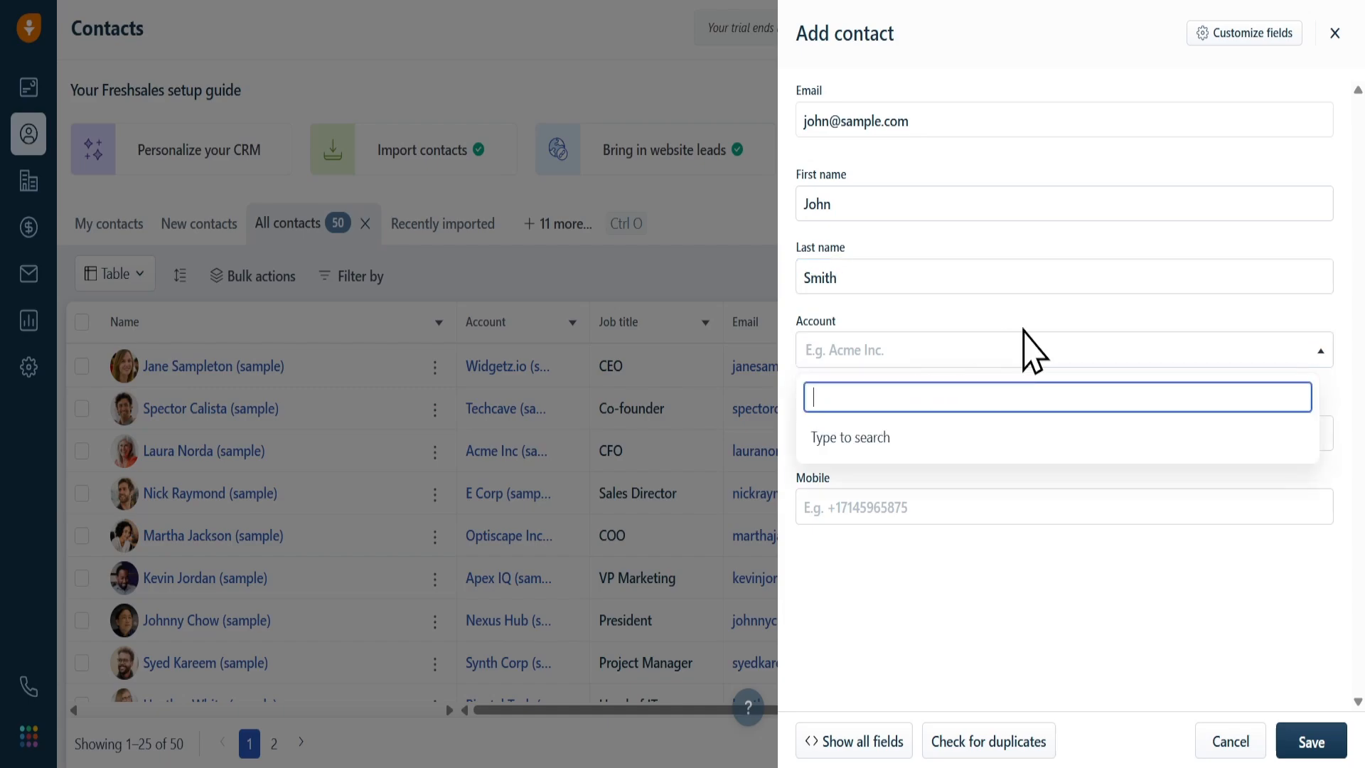
pyautogui.click(1062, 498)
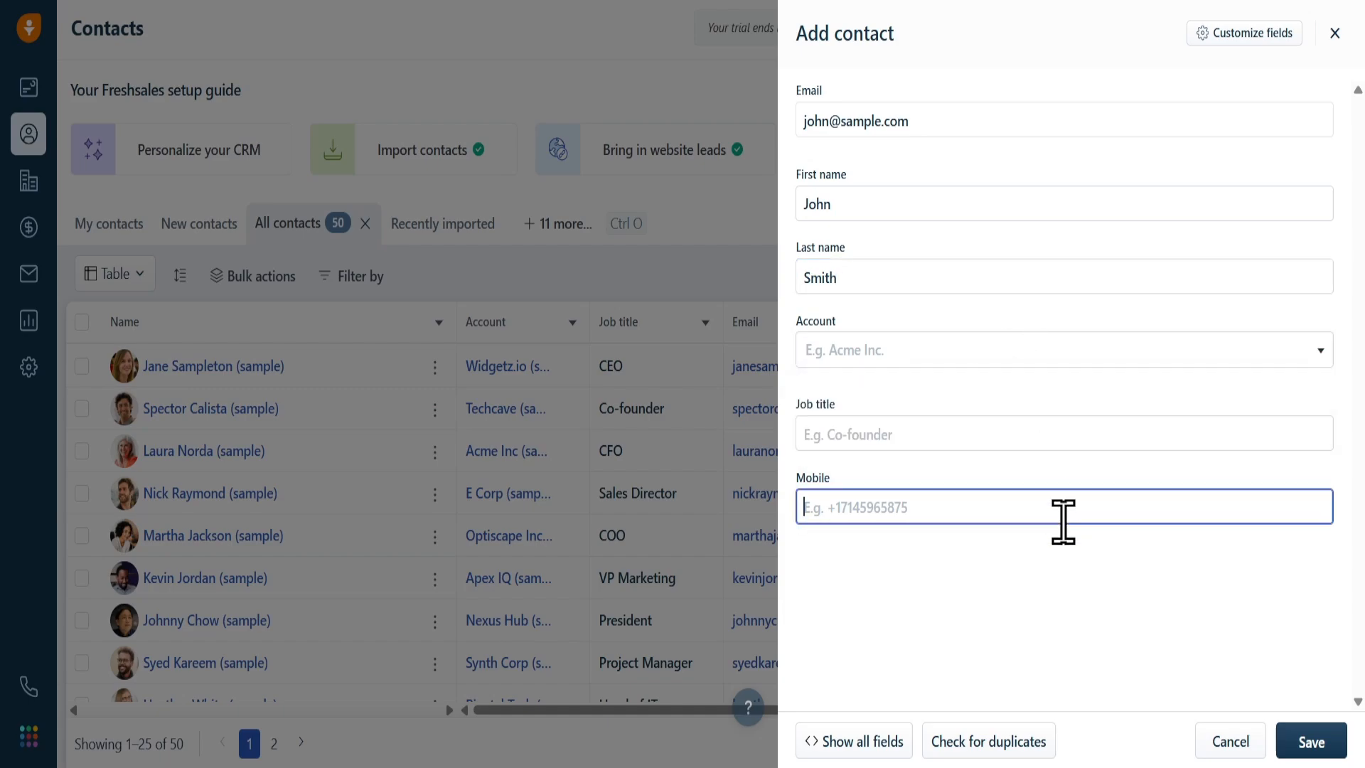
pyautogui.click(988, 442)
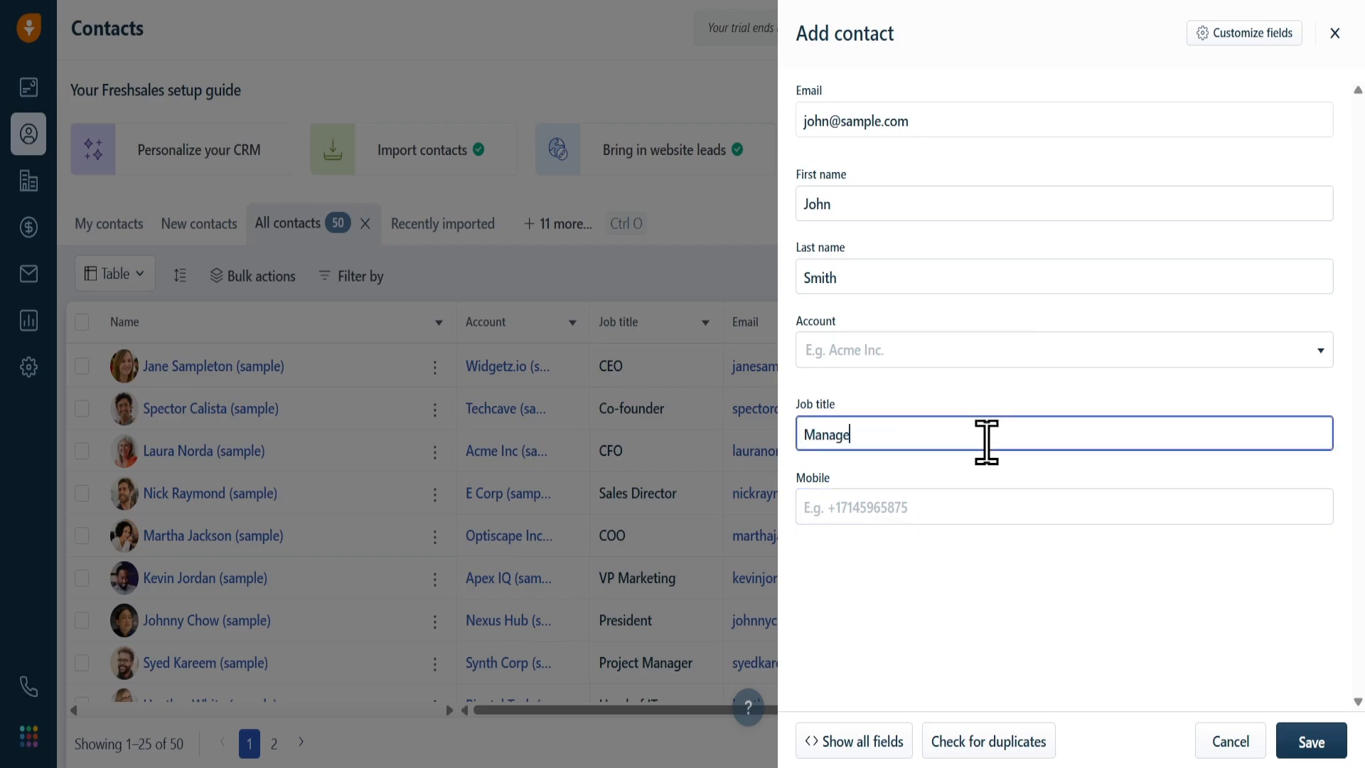
pyautogui.write('Manager')
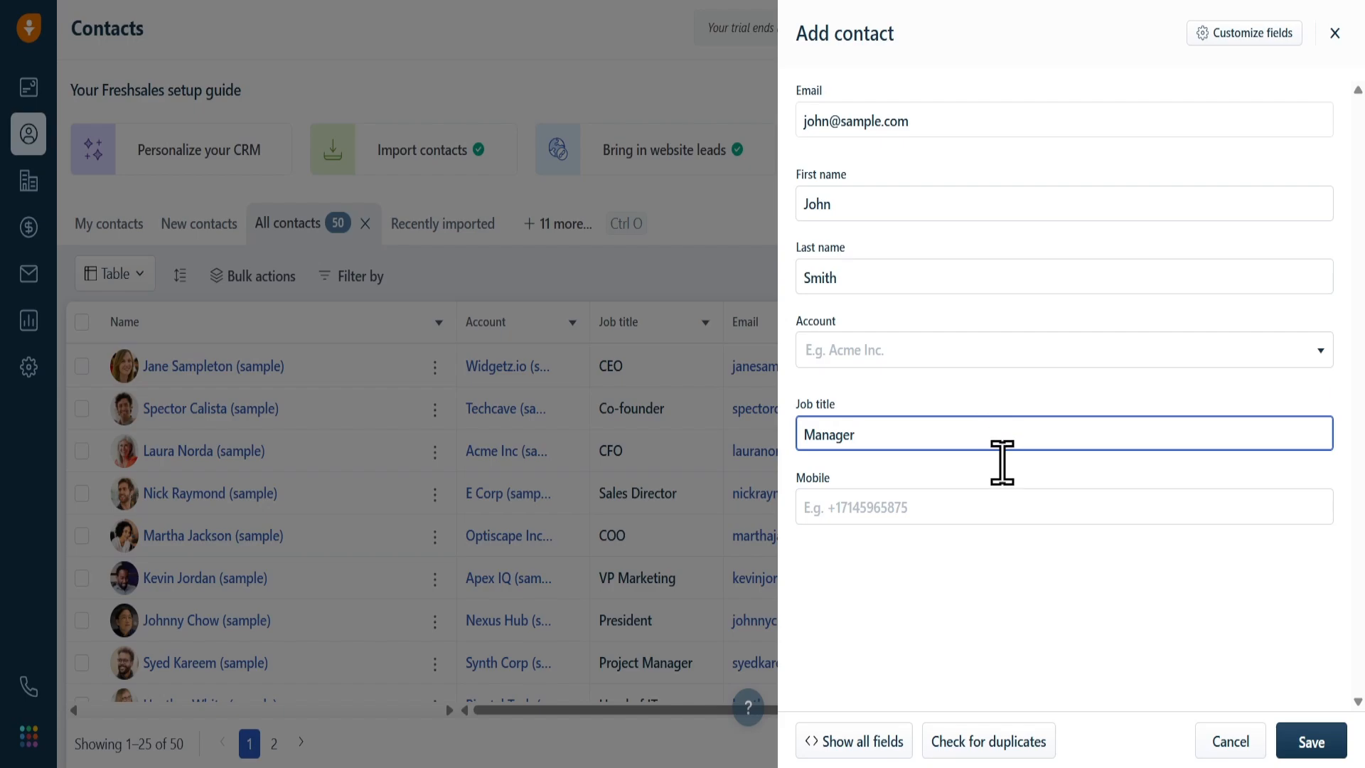
pyautogui.click(1000, 507)
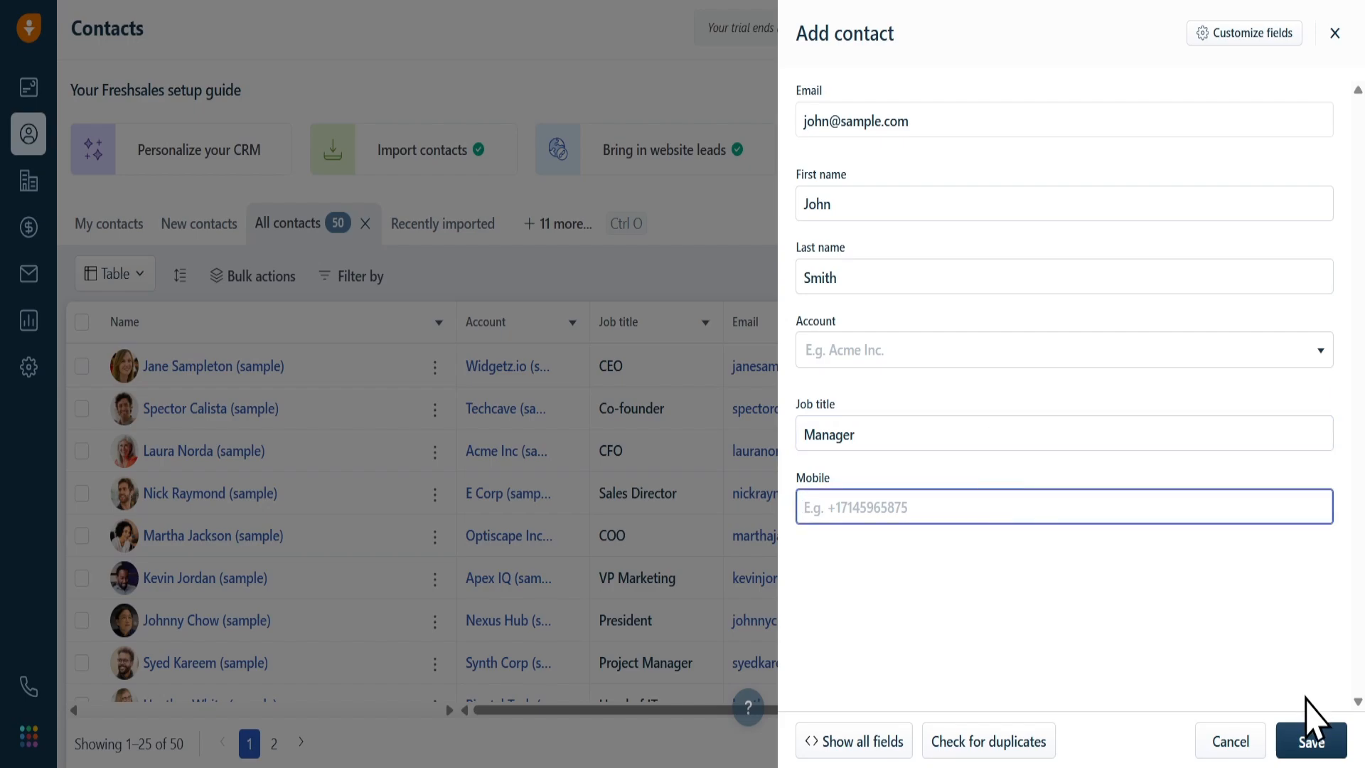
pyautogui.click(1307, 739)
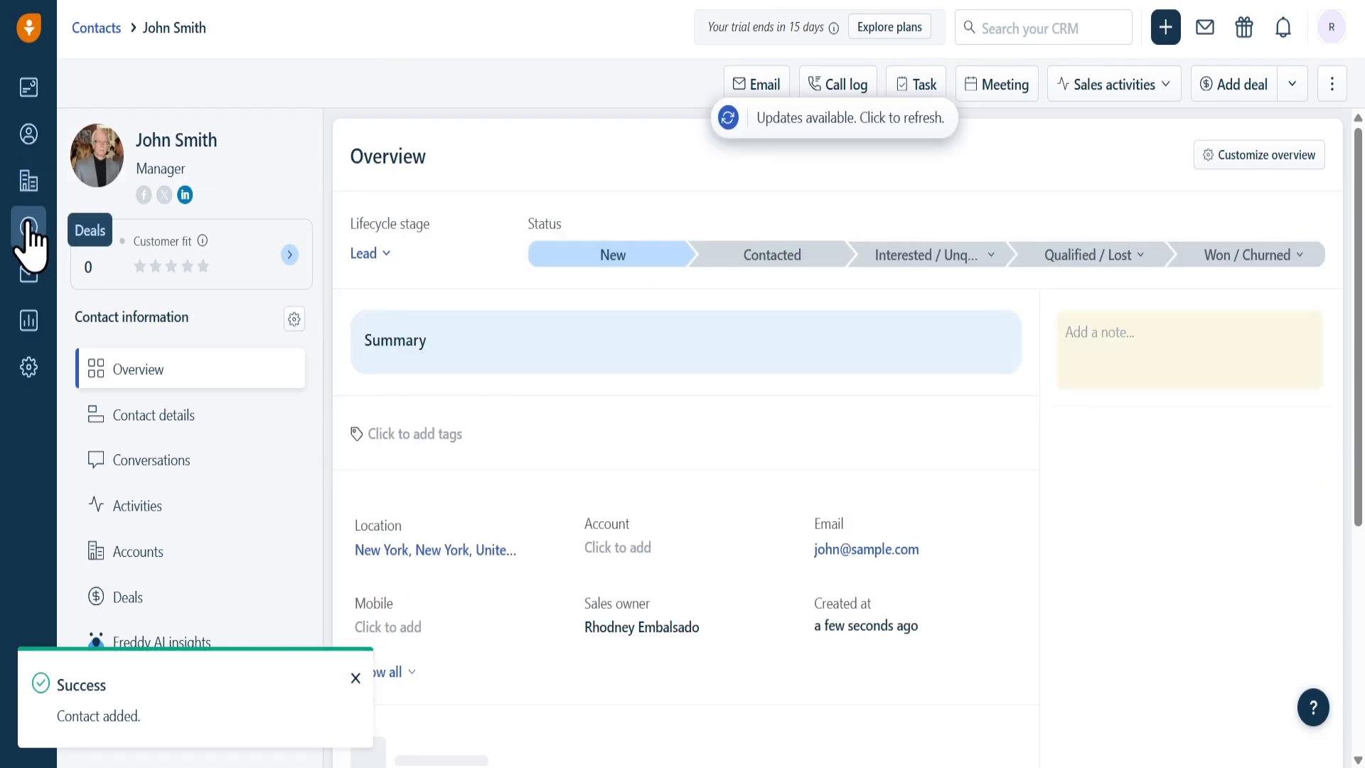
# - Go to the Deals pipeline and open the Add deal form
pyautogui.click(29, 228)
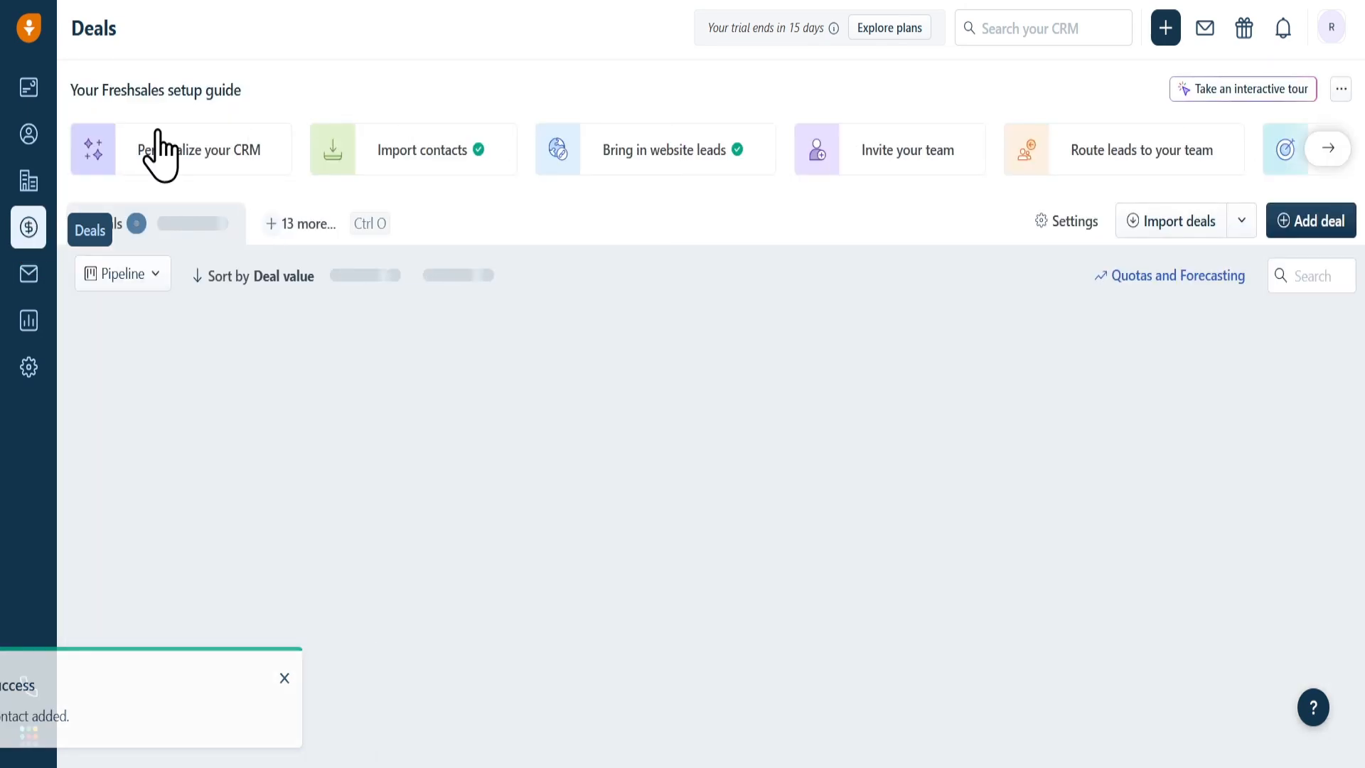
pyautogui.click(1326, 229)
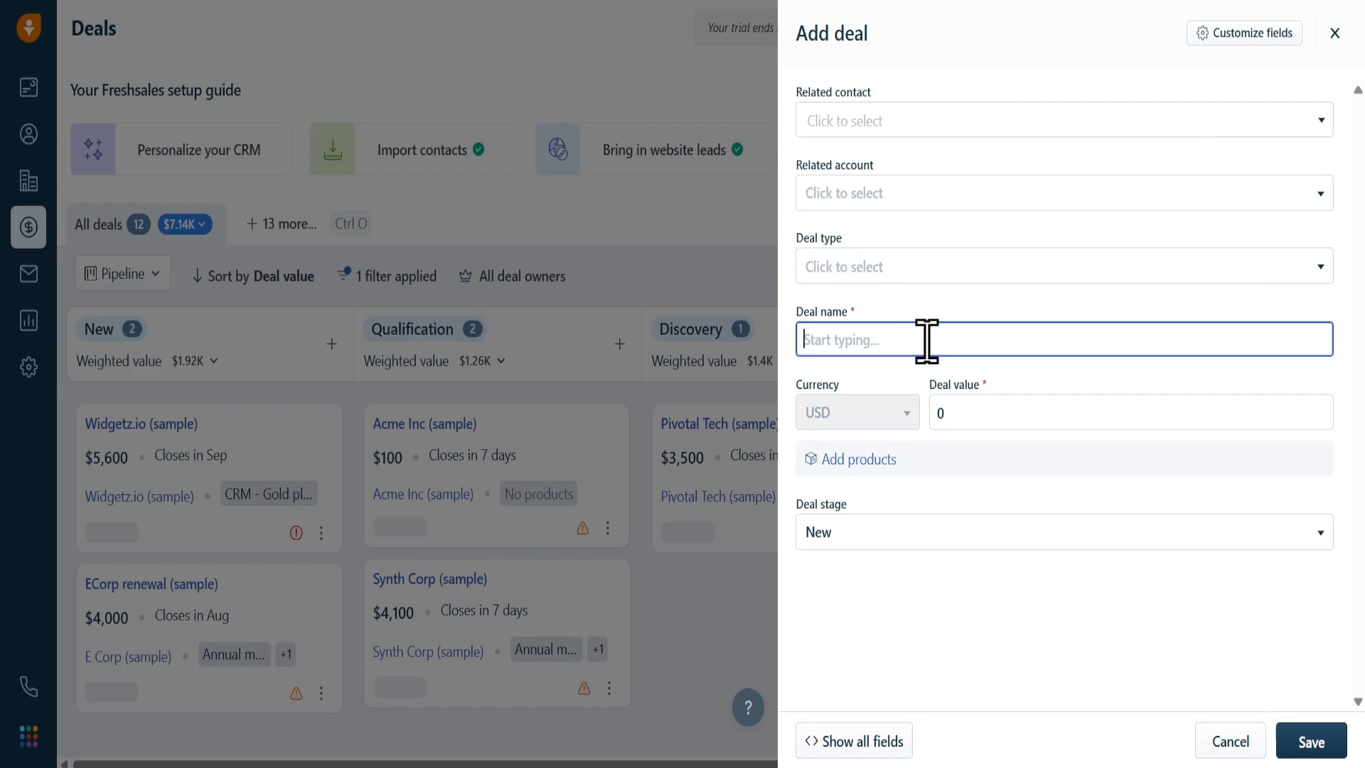
# - Name the deal 'Web Design', set its value to 100000, and keep stage New
pyautogui.write('Web Design')
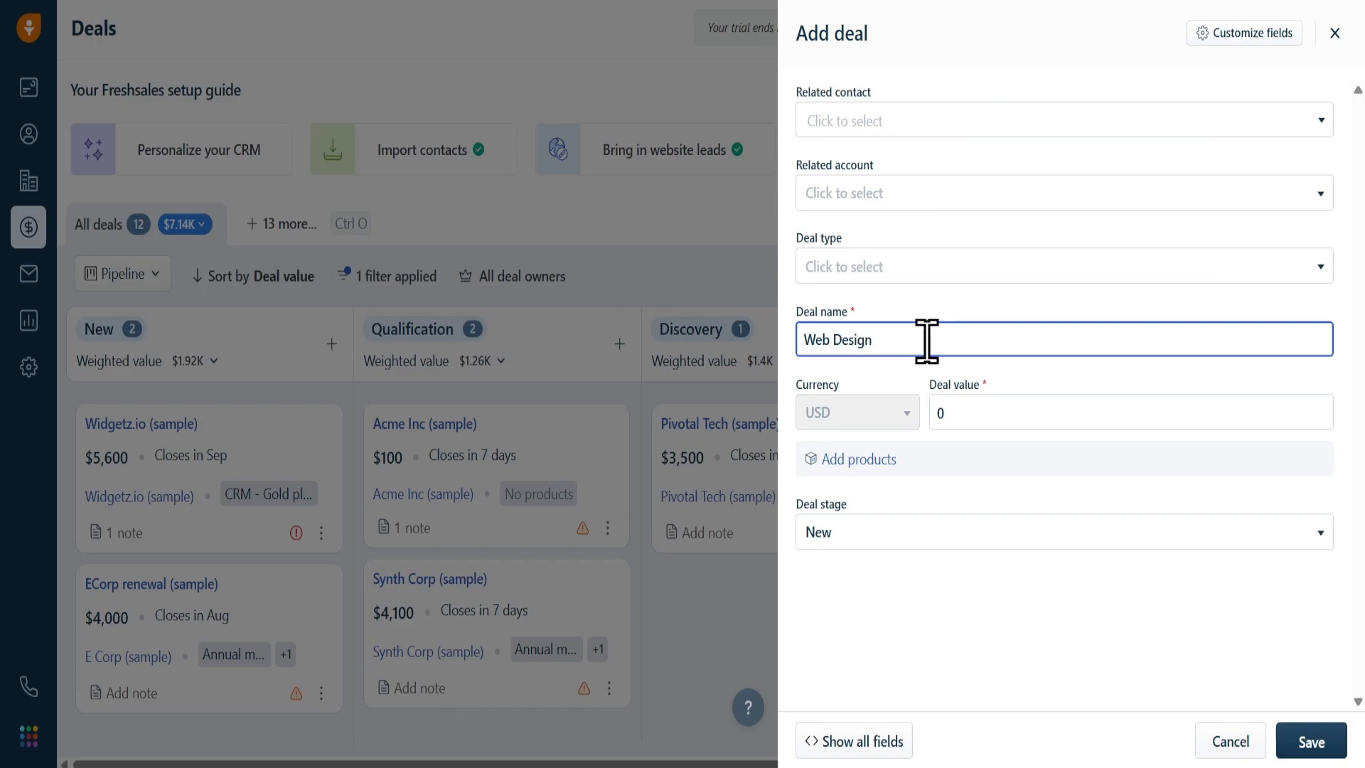
pyautogui.click(1116, 424)
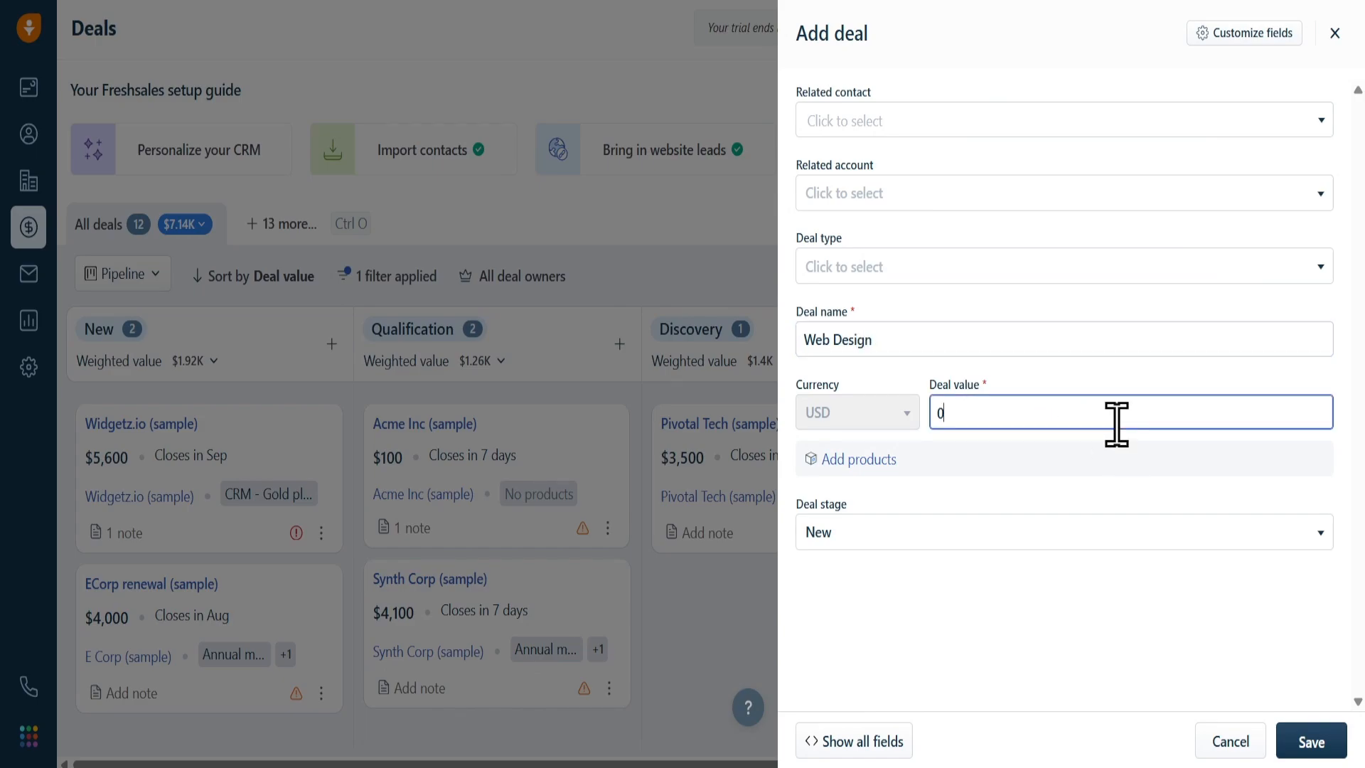
pyautogui.moveTo(1116, 424); pyautogui.dragTo(902, 437)
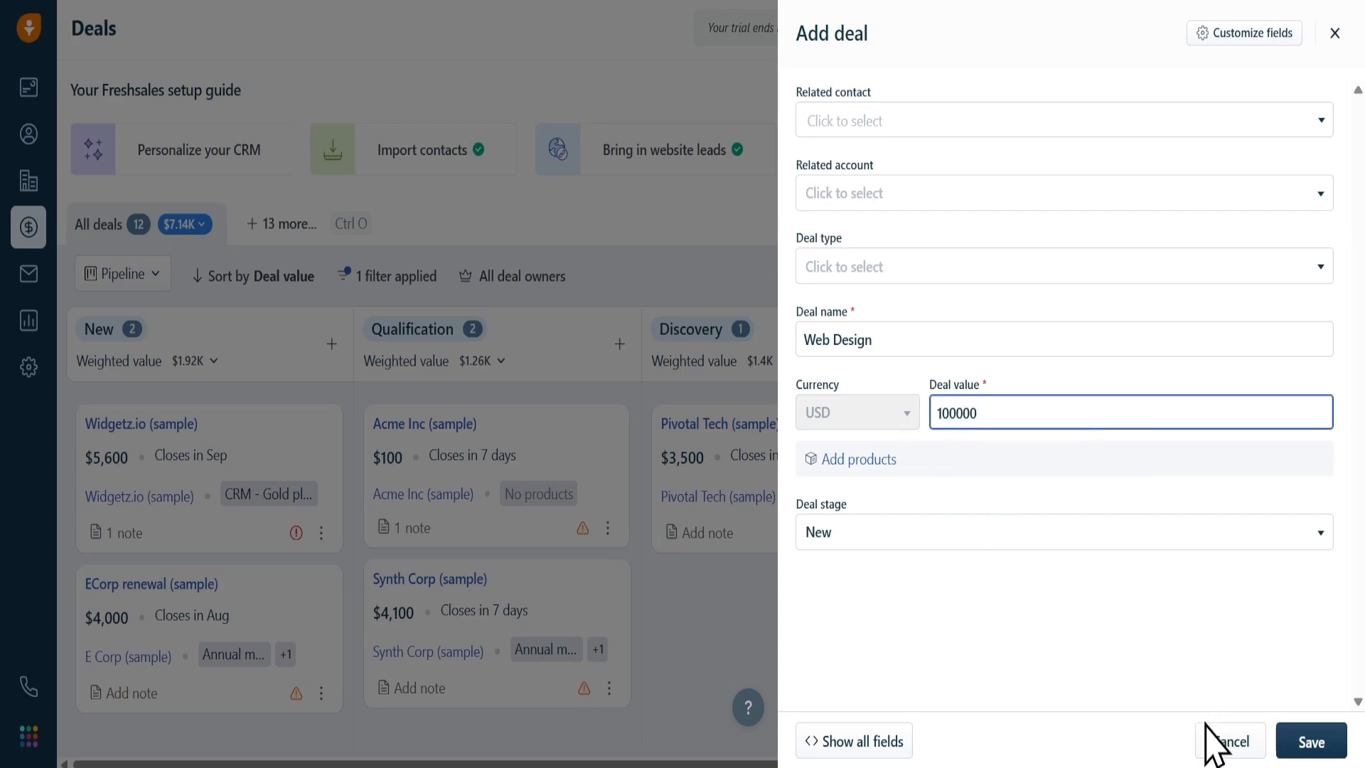
pyautogui.click(1165, 661)
pyautogui.click(1139, 542)
pyautogui.click(1139, 544)
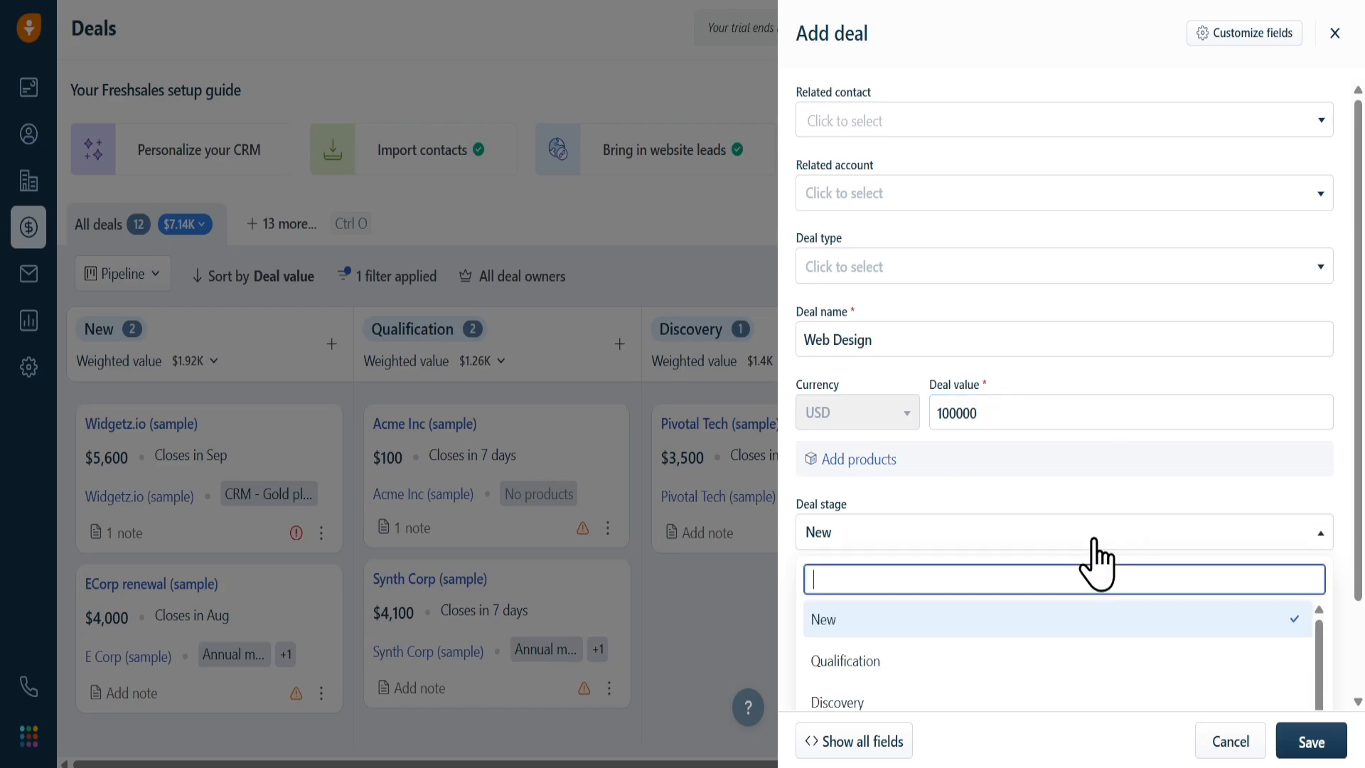
pyautogui.click(908, 627)
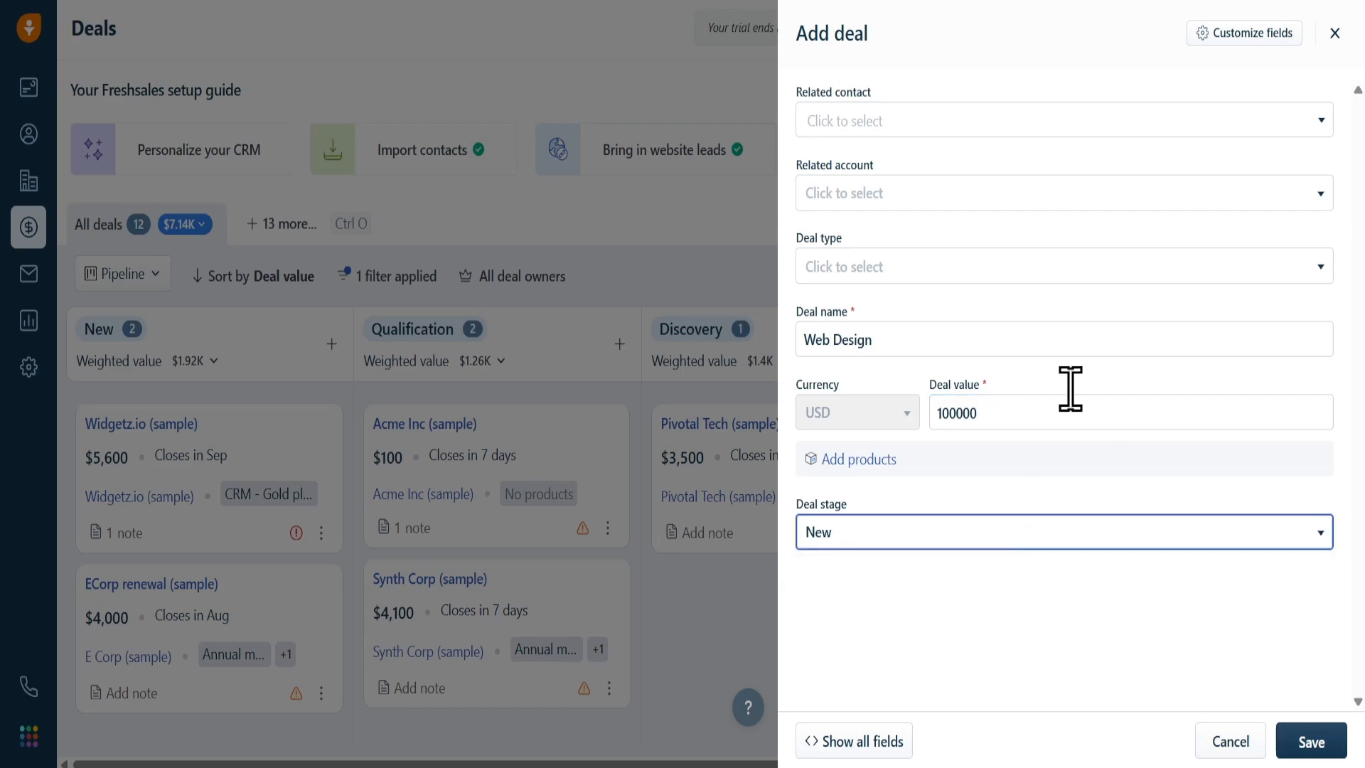
# - Set the deal type to New and save the deal without linking an account or contact
pyautogui.click(1119, 271)
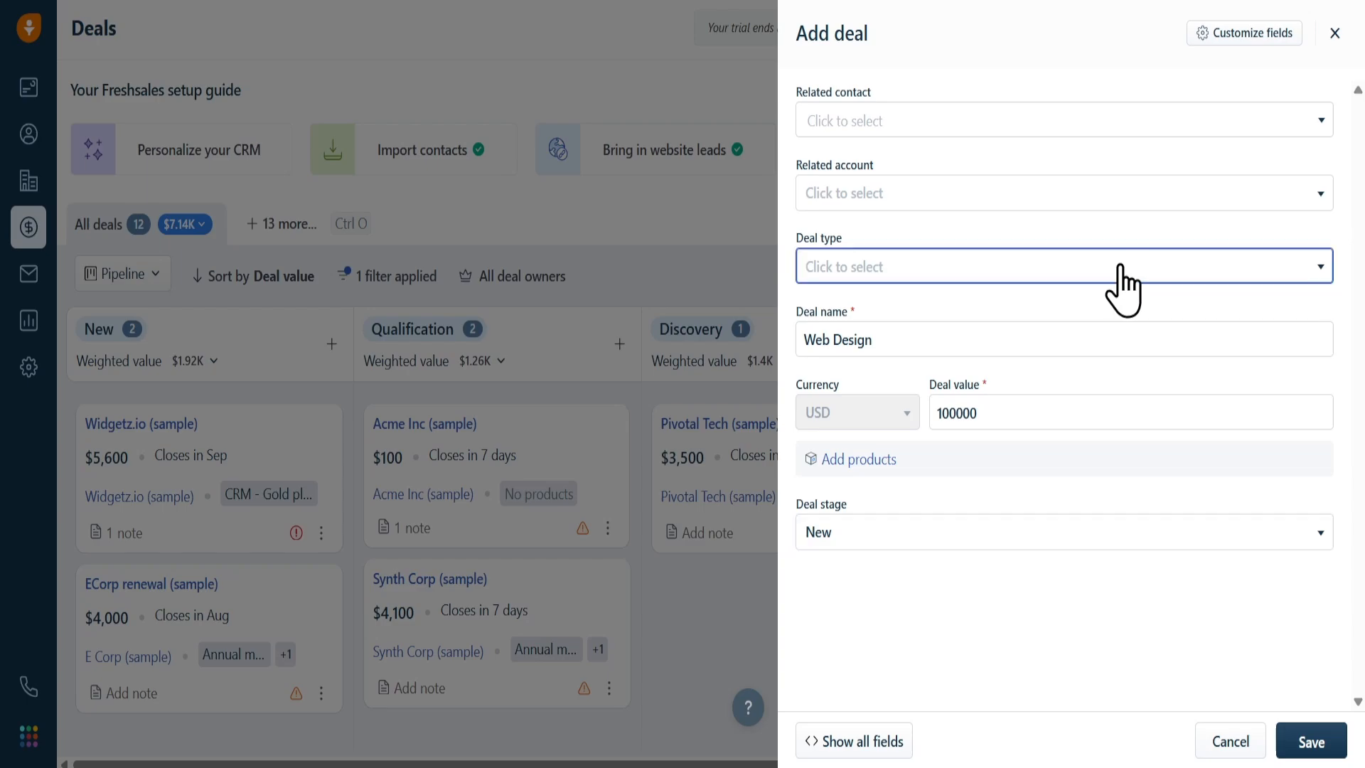
pyautogui.click(1013, 274)
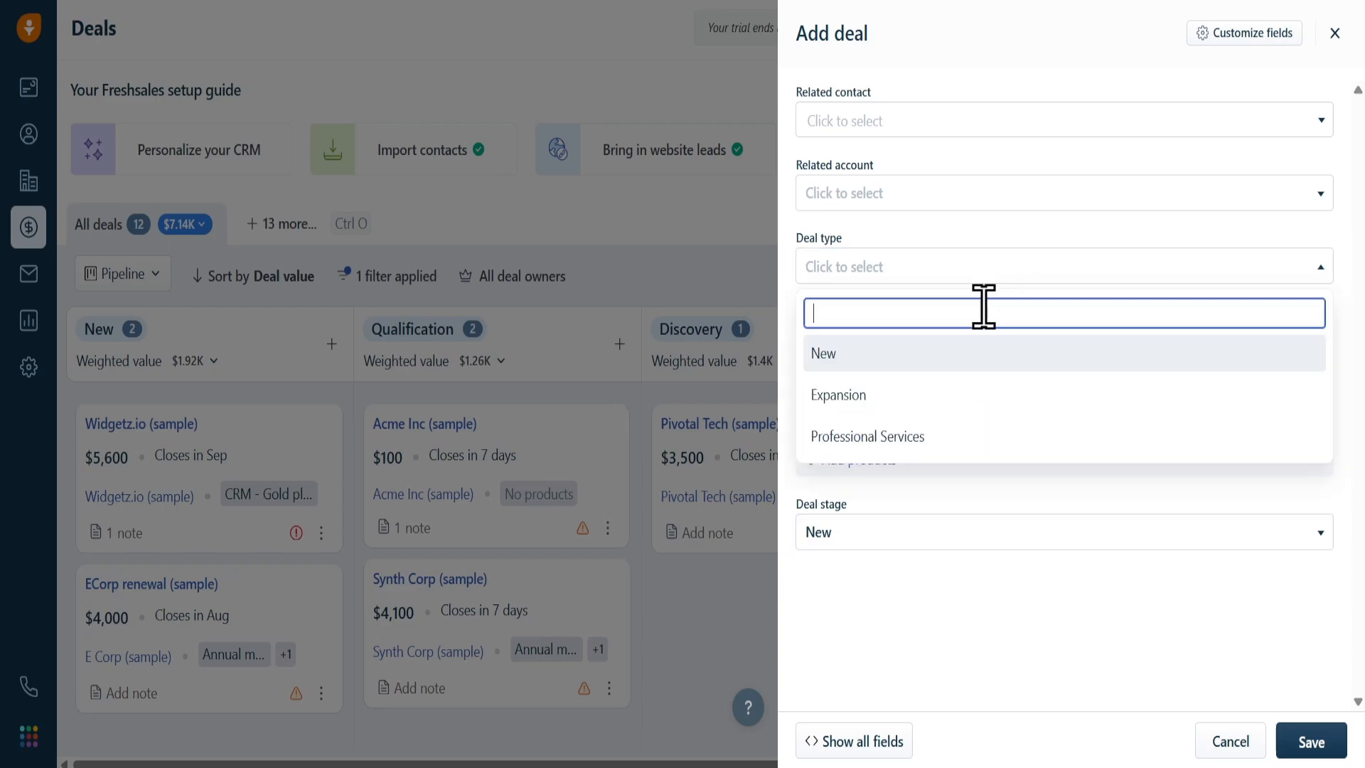
pyautogui.click(892, 361)
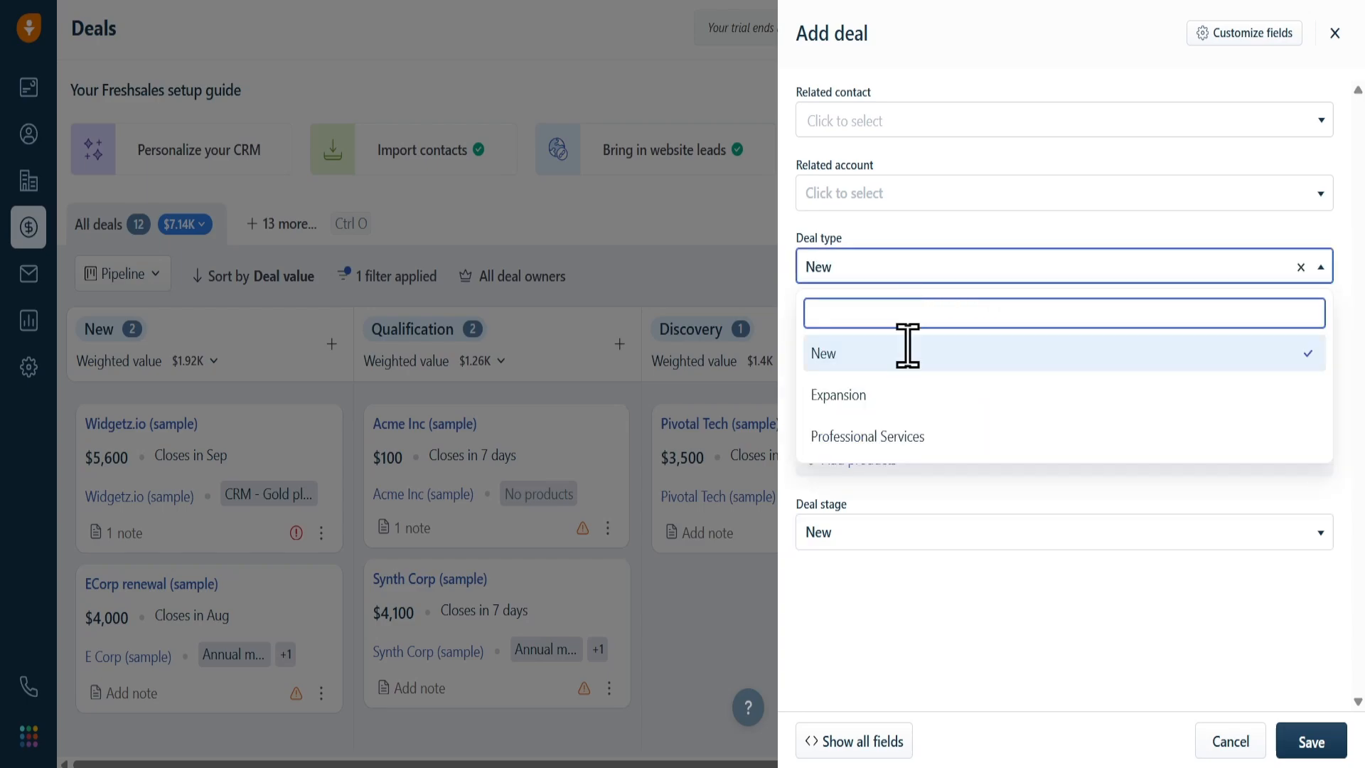
pyautogui.click(1031, 204)
pyautogui.click(1031, 204)
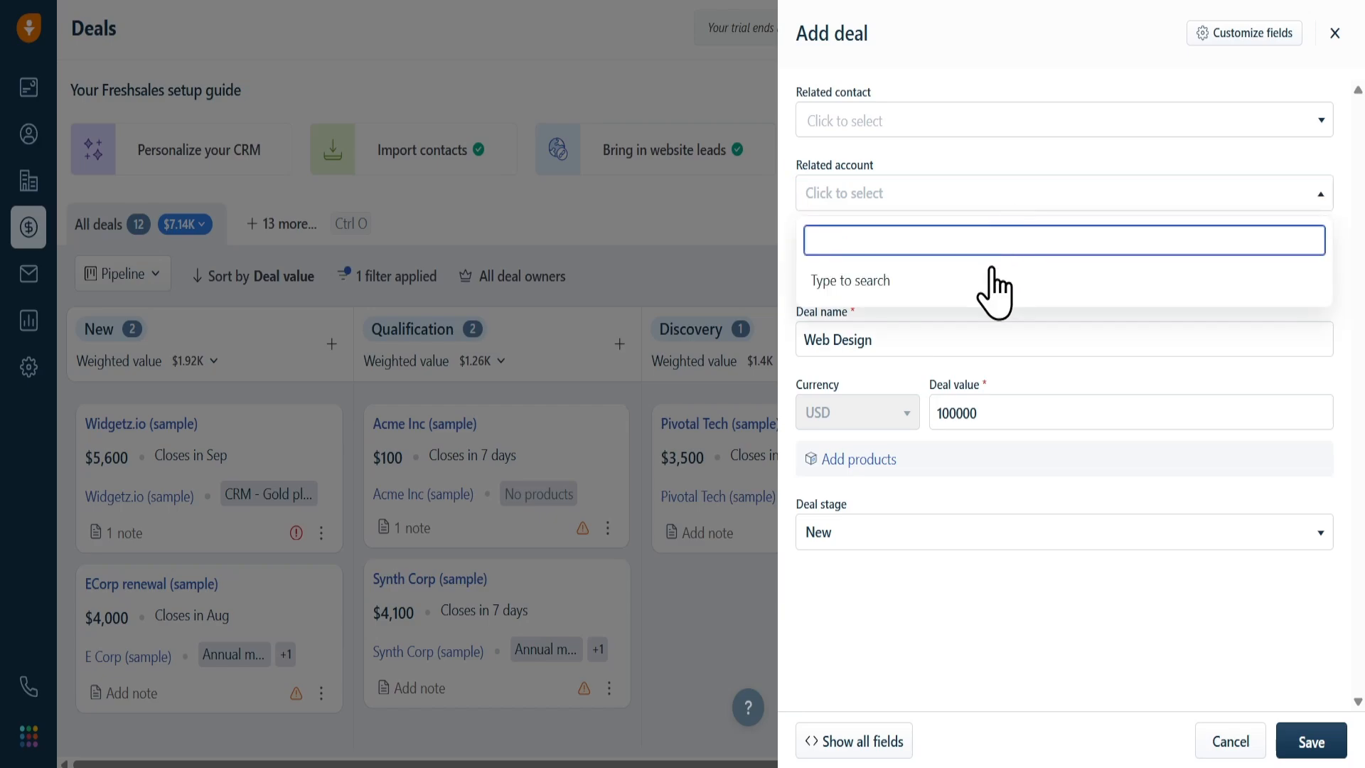
pyautogui.click(1039, 129)
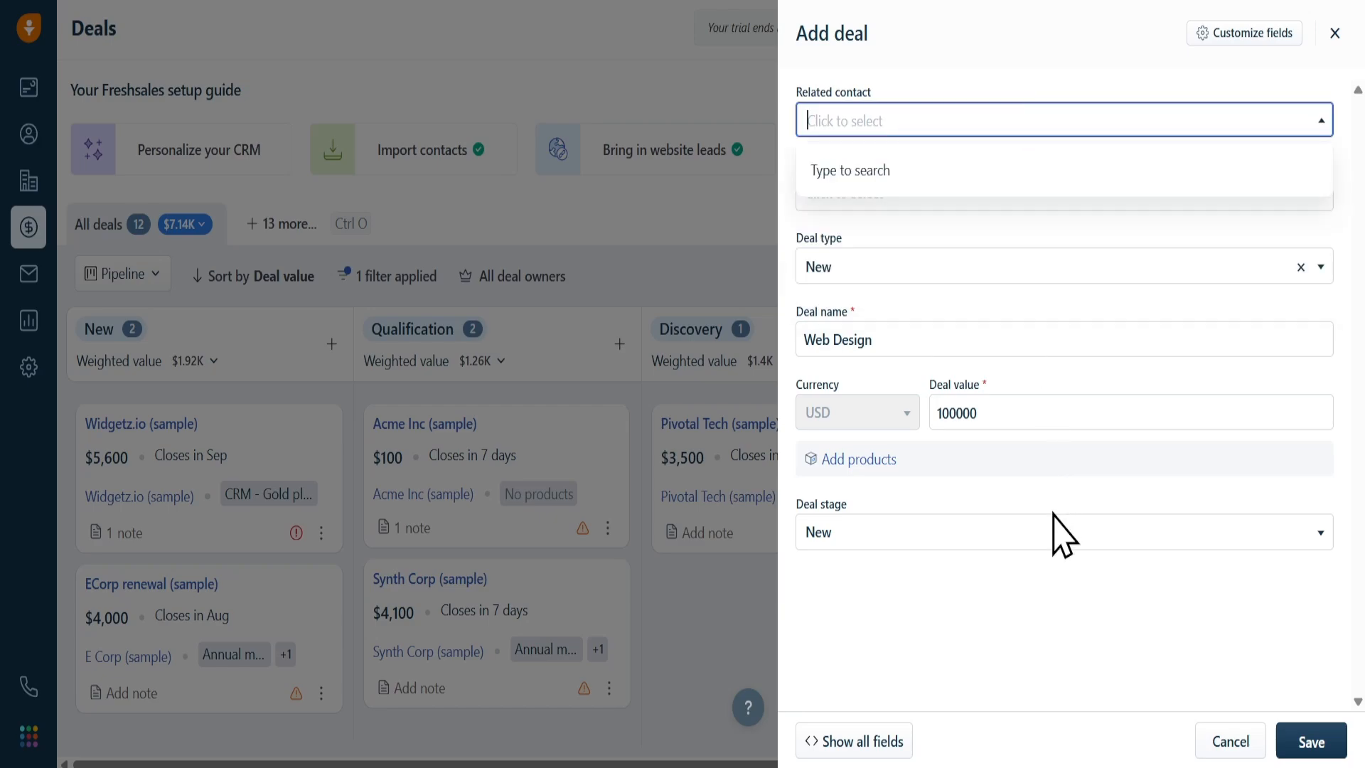
pyautogui.click(1041, 649)
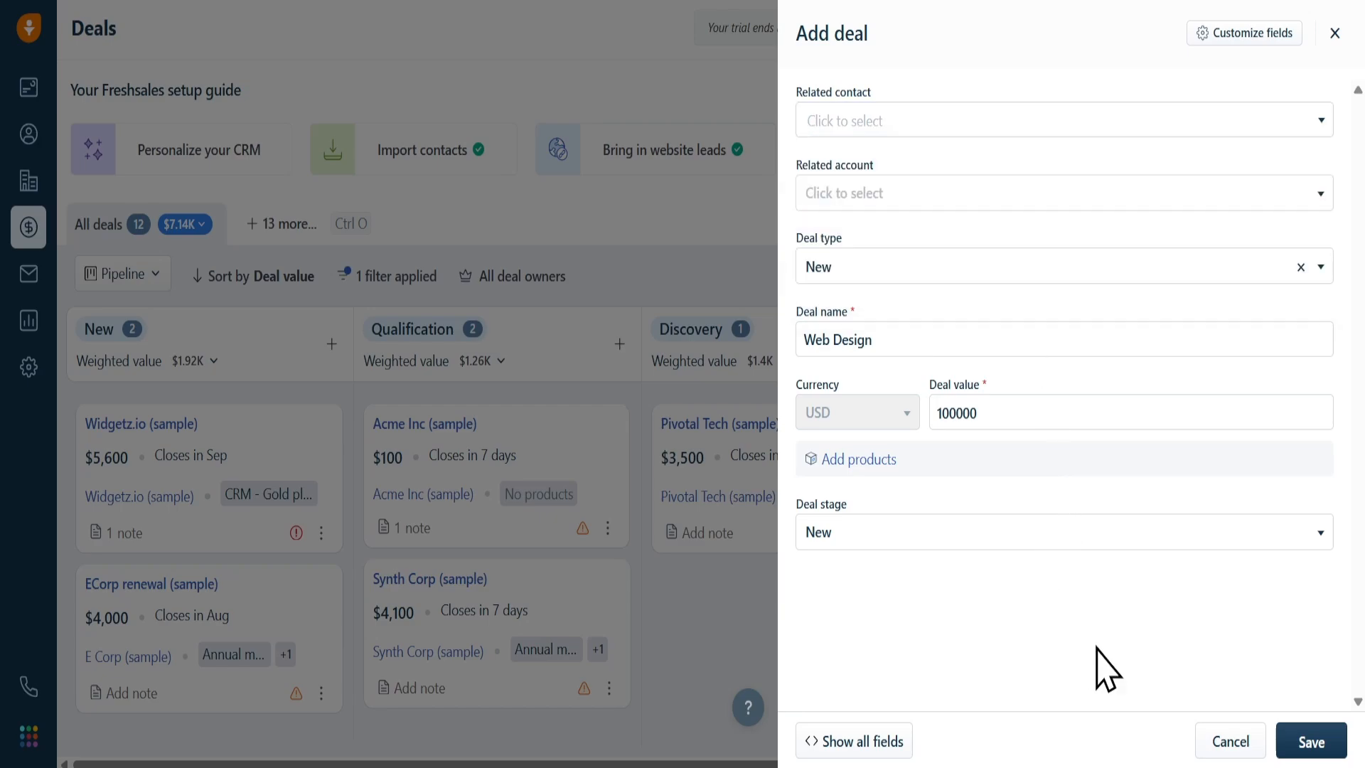
pyautogui.click(1295, 743)
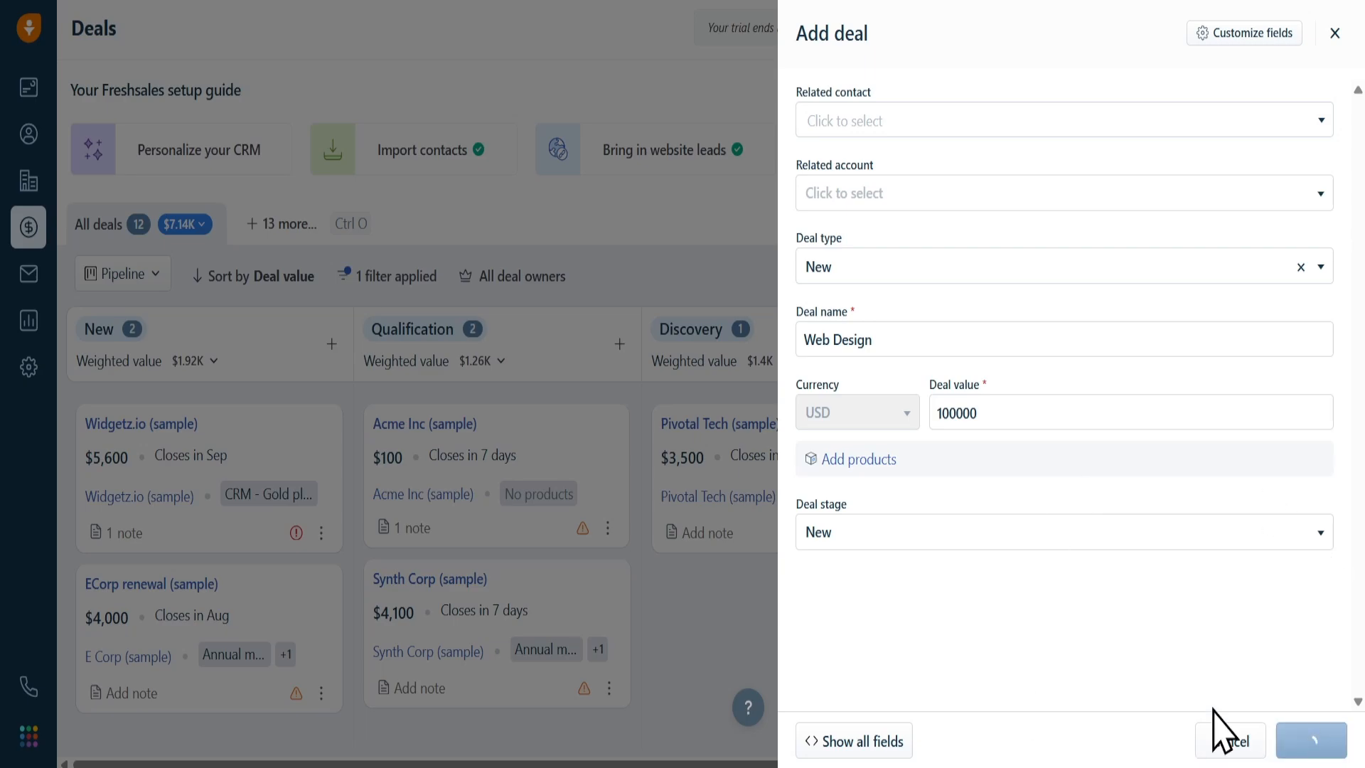